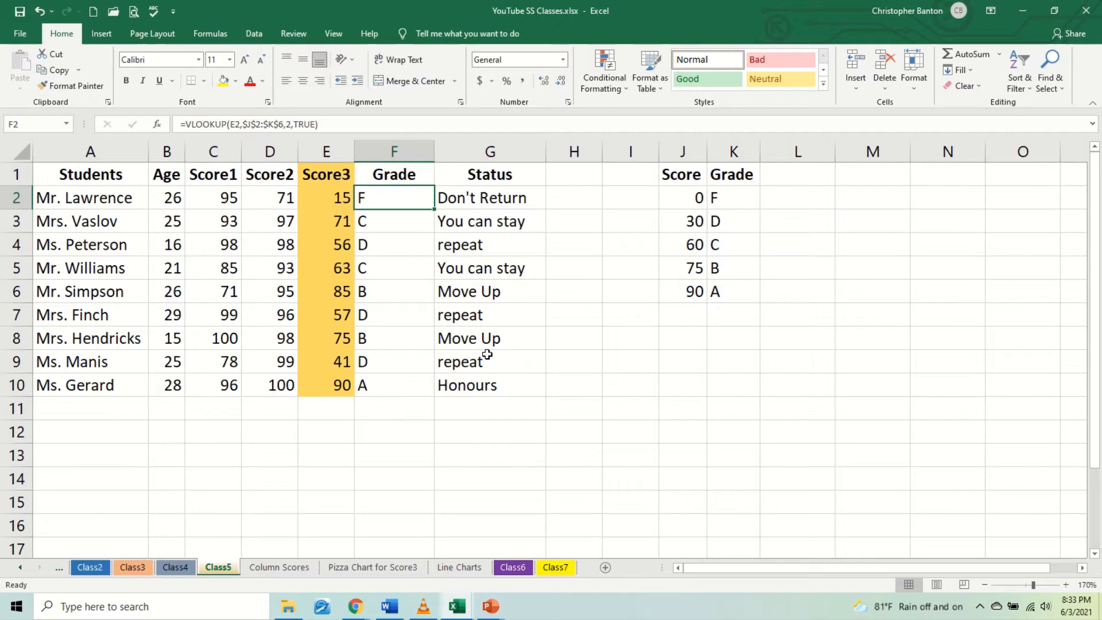
Remove the fill colour from the Score3 column, cells E1 to E10.
left_click(337, 177)
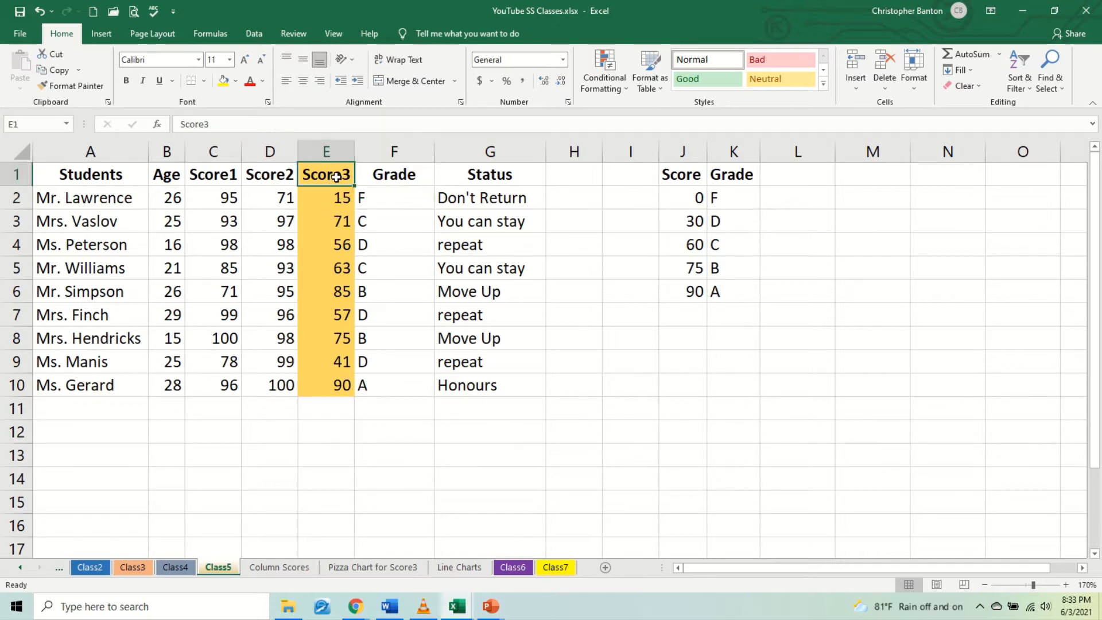
left_click_drag(336, 177, 330, 392)
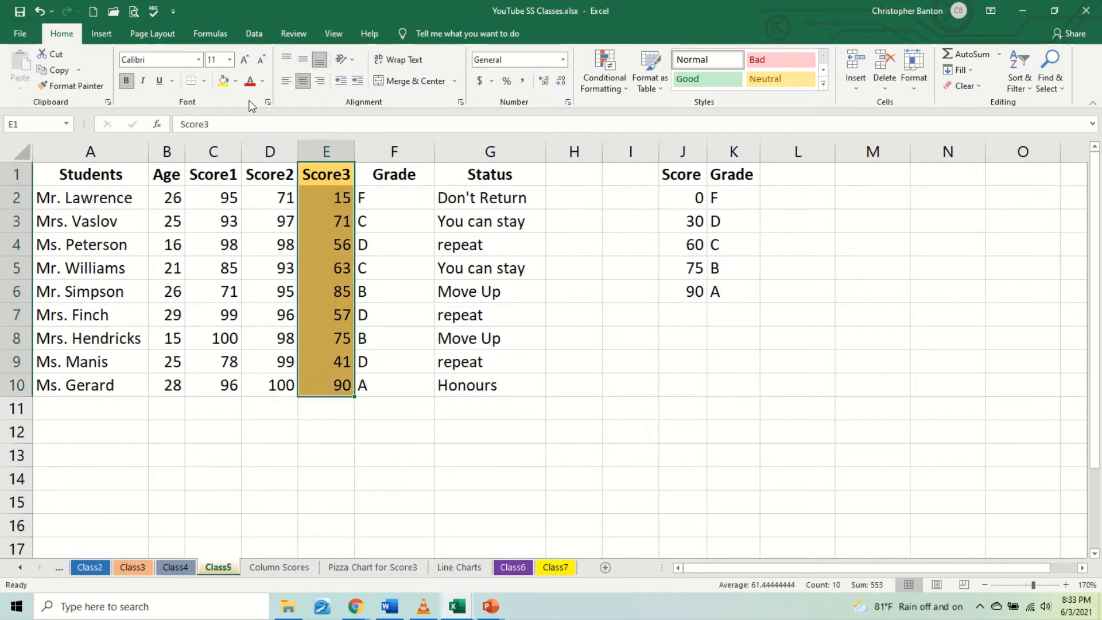
left_click(237, 81)
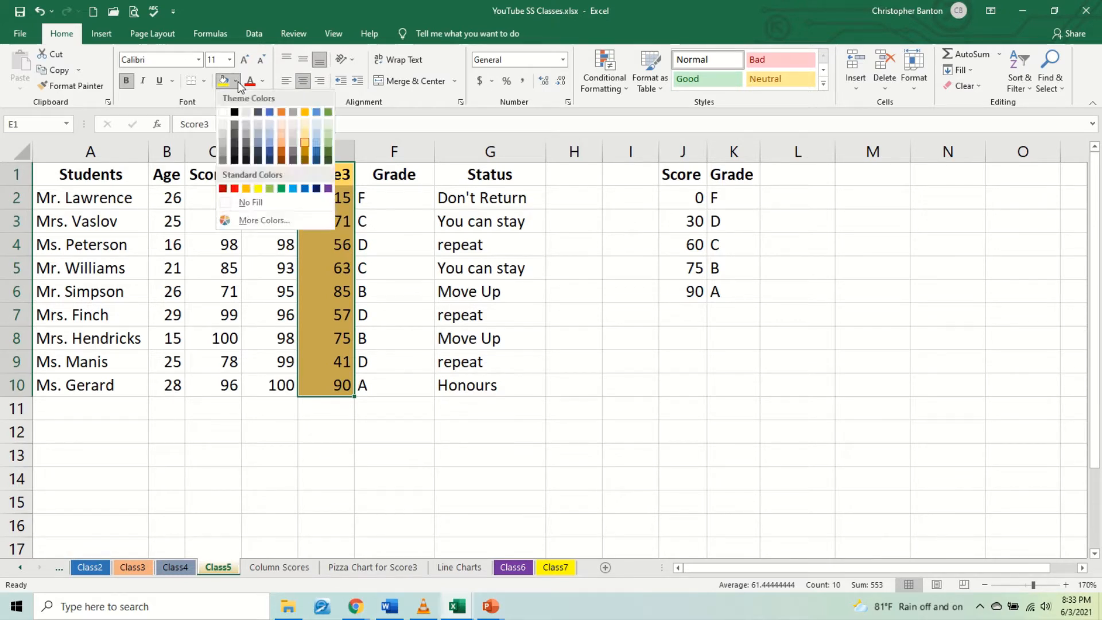
left_click(238, 82)
left_click(236, 83)
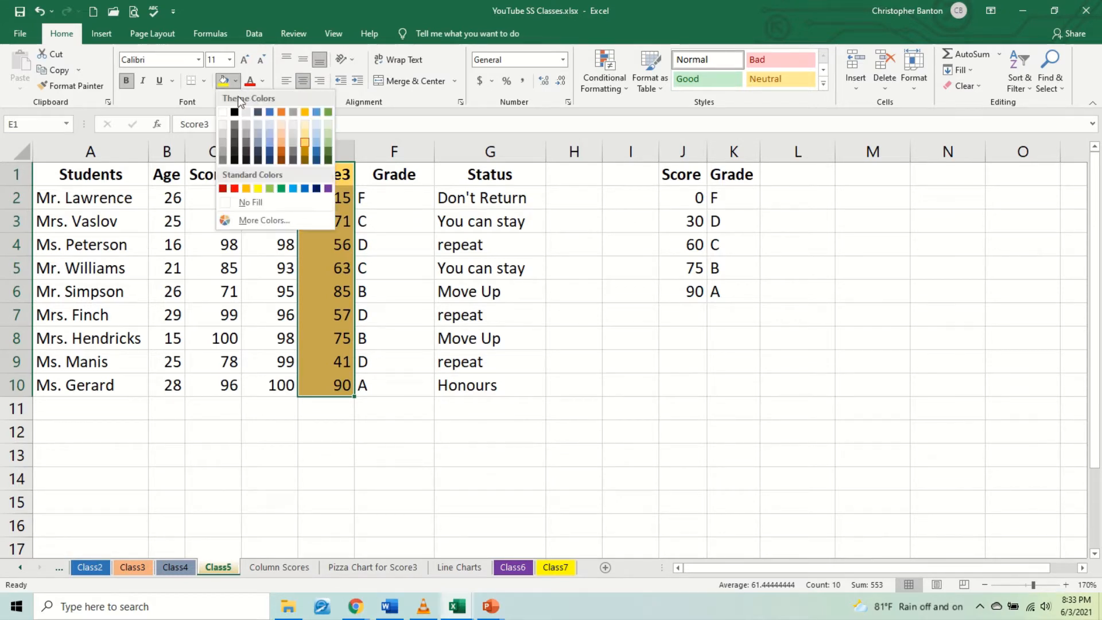
left_click(258, 206)
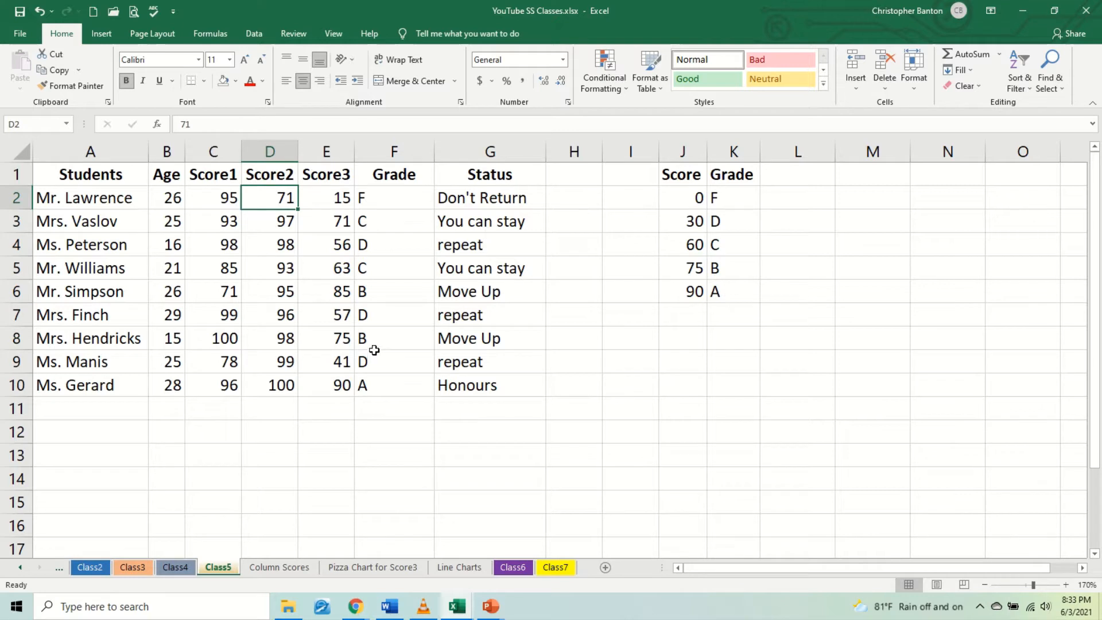
left_click(310, 273)
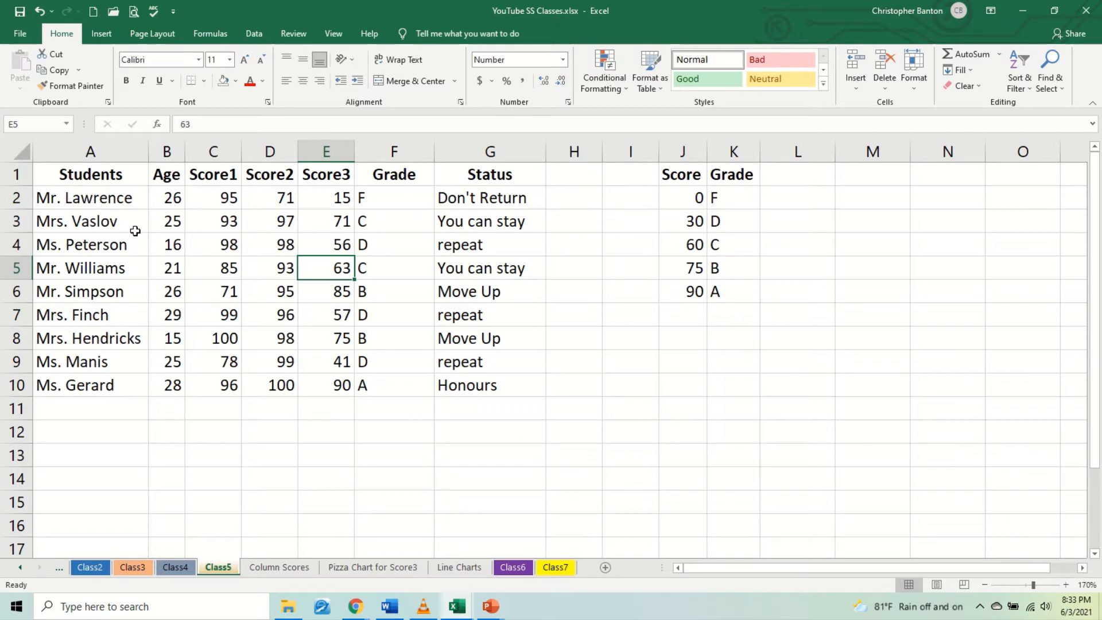
Check the source range that a new PivotTable proposes for the student table, without creating it.
left_click(96, 170)
left_click_drag(96, 170, 477, 385)
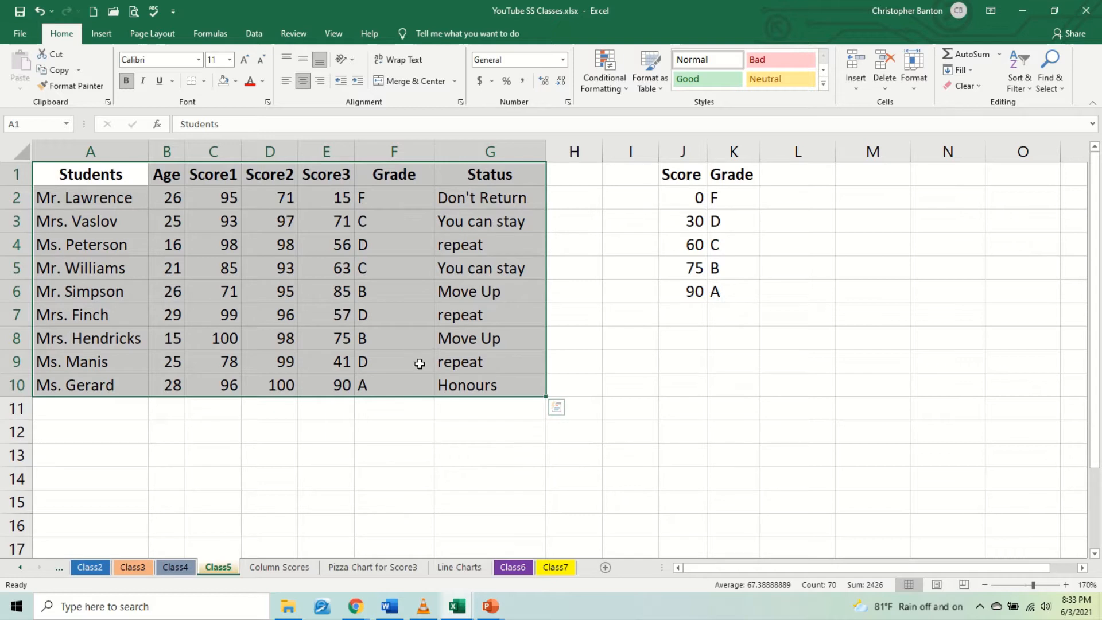
double_click(310, 241)
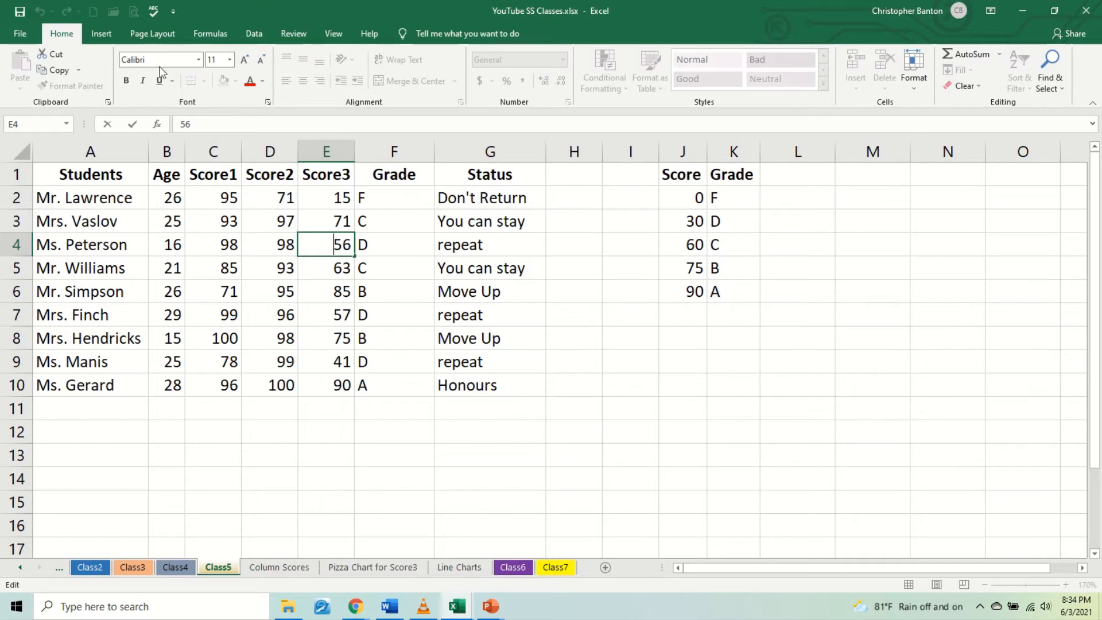
left_click(106, 36)
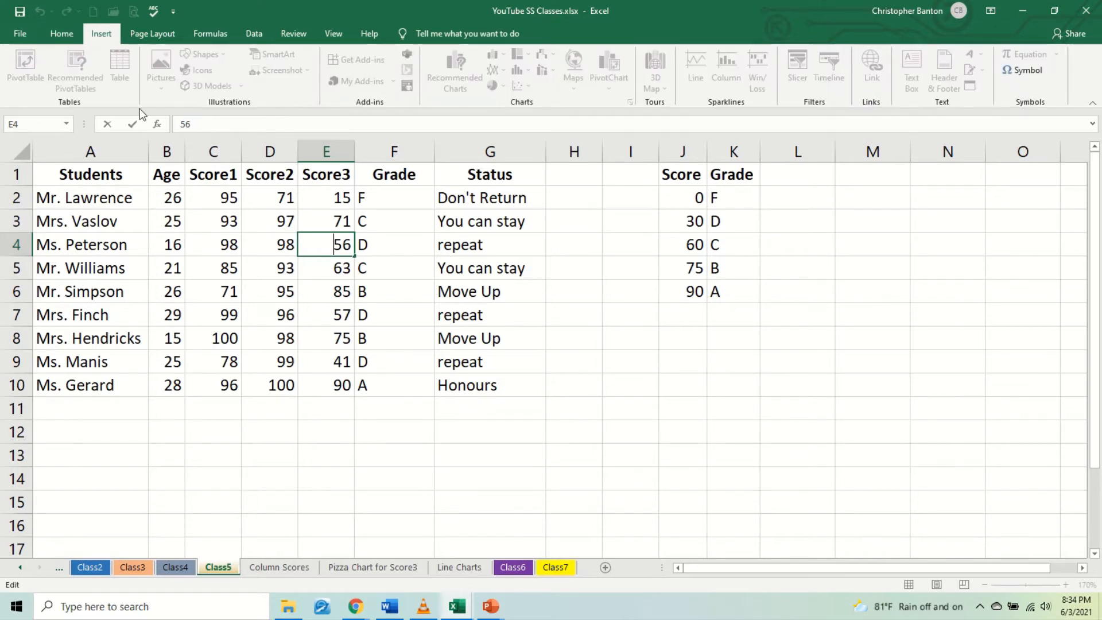
left_click(251, 290)
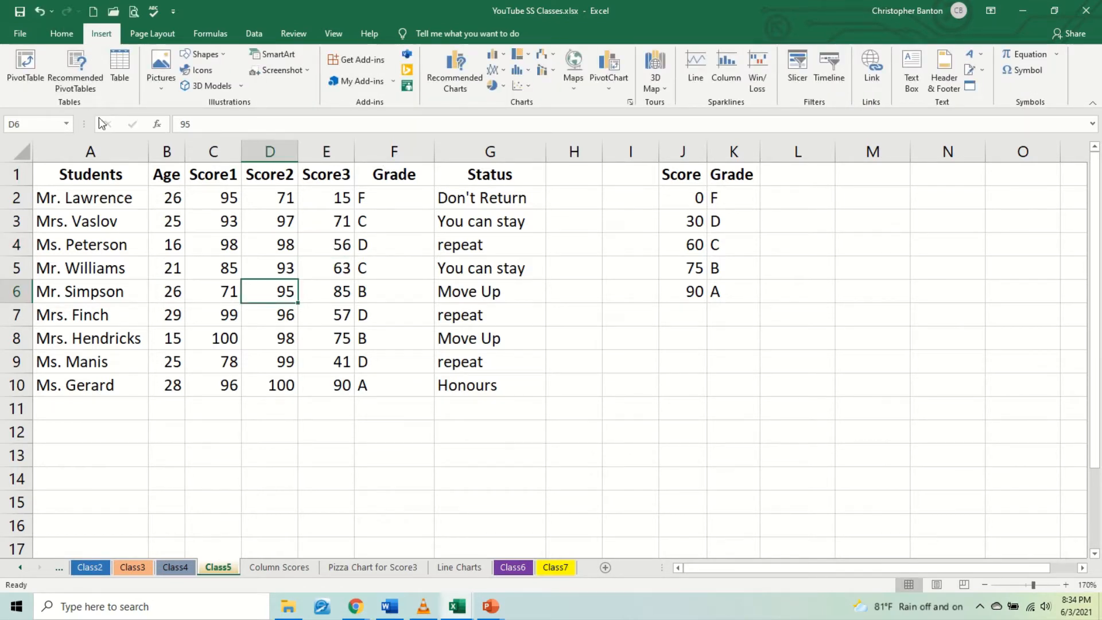
left_click(29, 57)
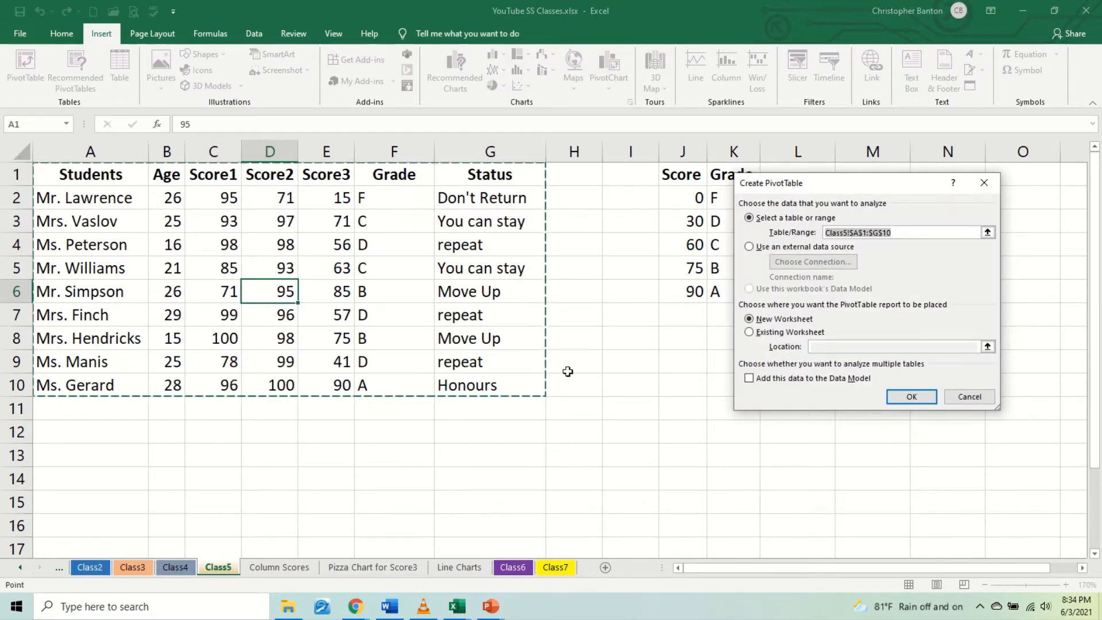
left_click(976, 400)
Insert an empty column before Status and check which source range a new PivotTable proposes, without creating it.
left_click(500, 152)
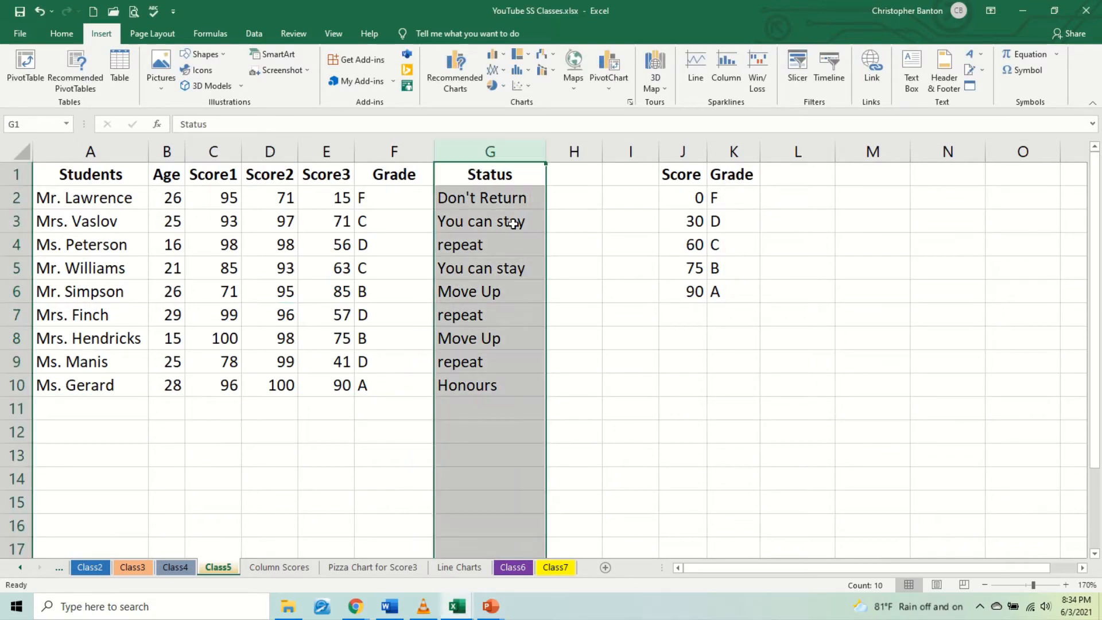
right_click(513, 224)
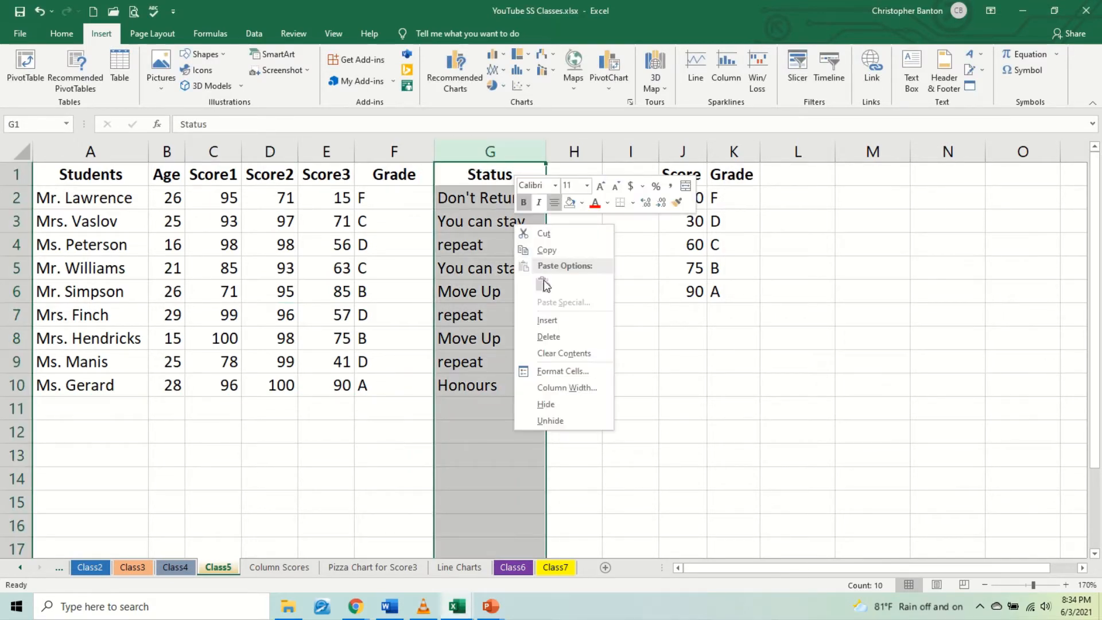
left_click(552, 319)
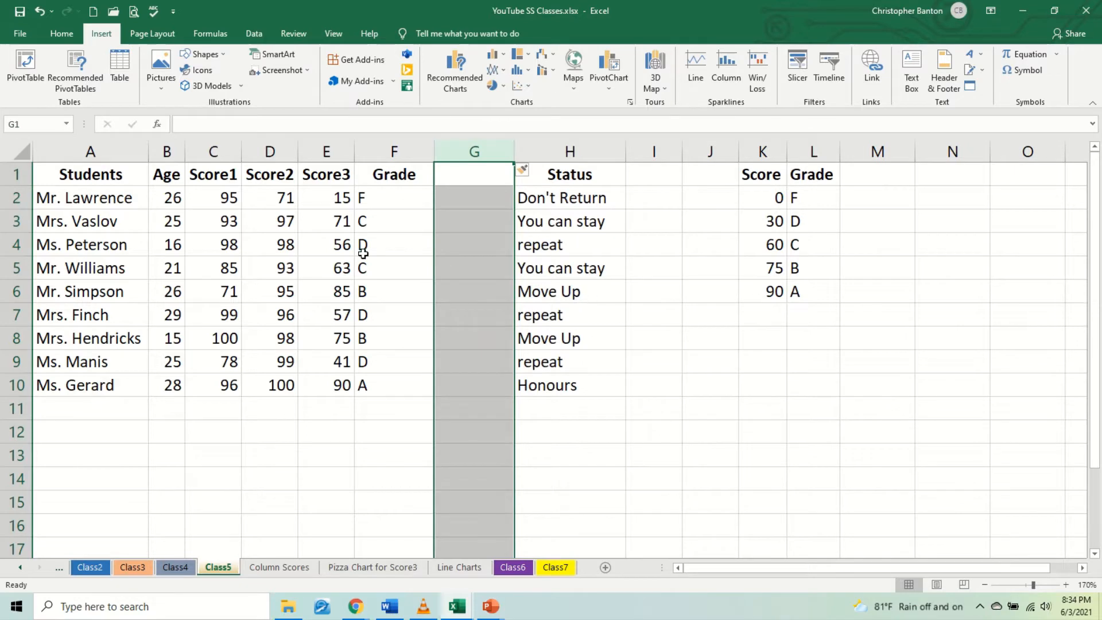
left_click(329, 244)
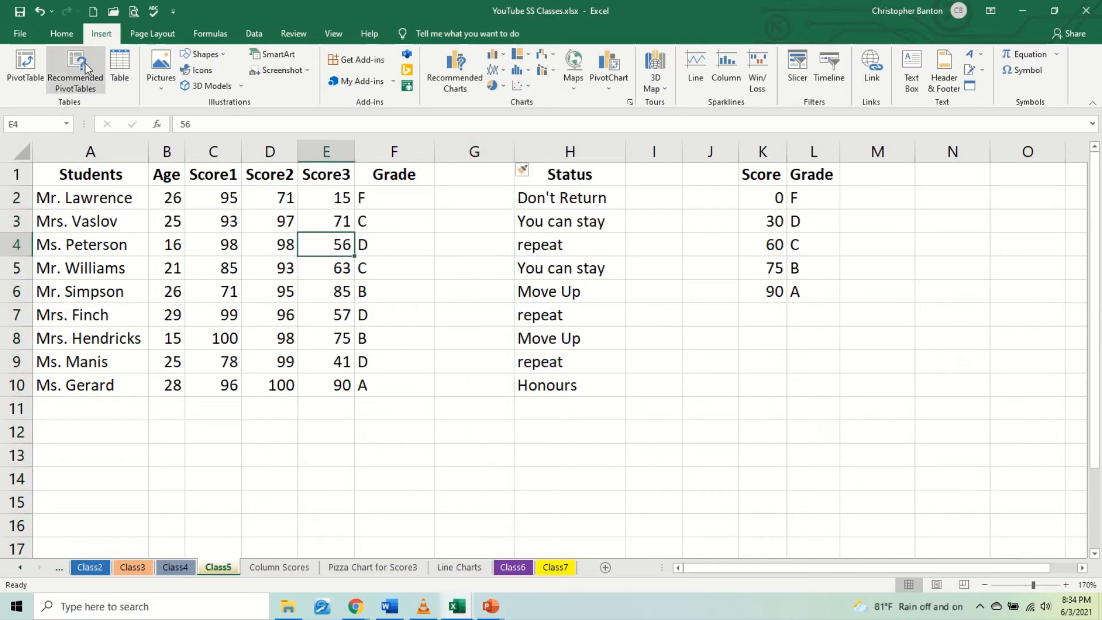
left_click(34, 68)
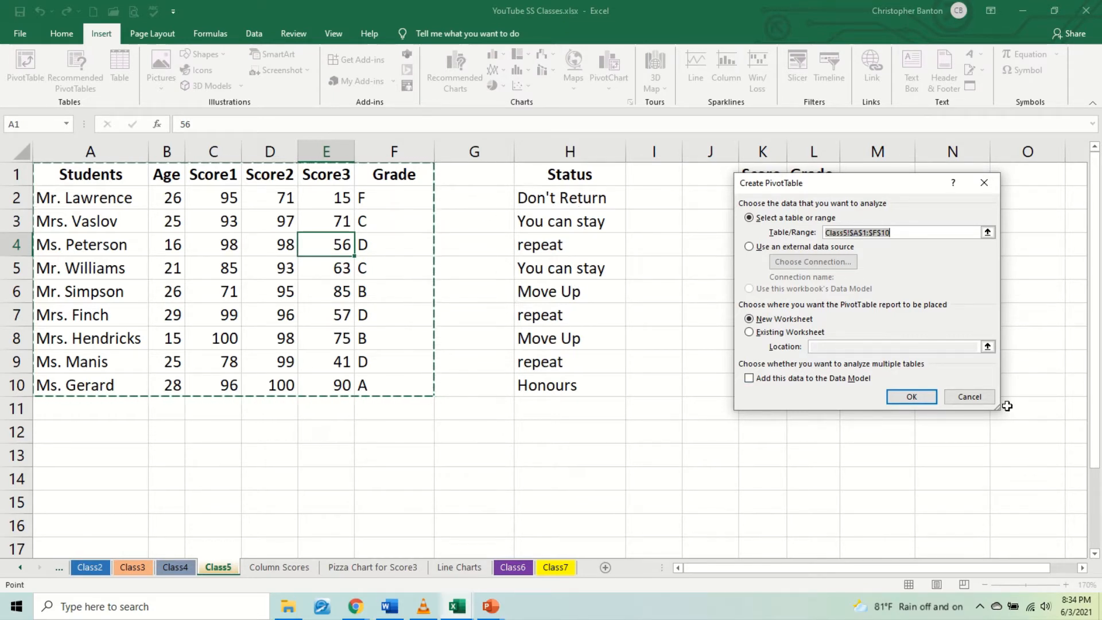
left_click(987, 402)
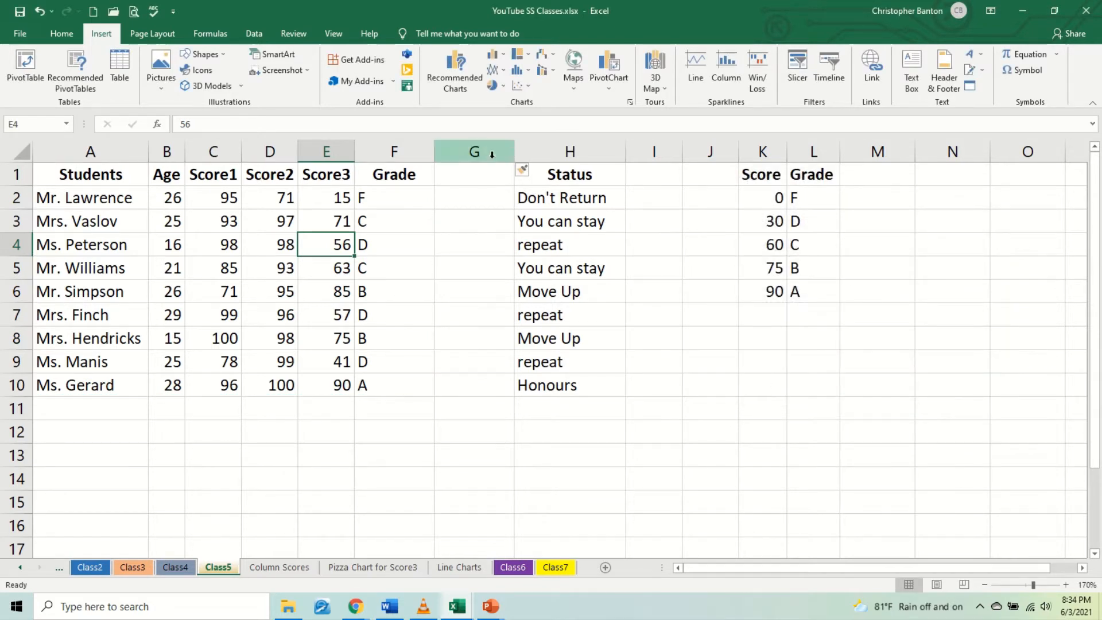
Delete the empty column between Grade and Status.
left_click(491, 154)
right_click(482, 216)
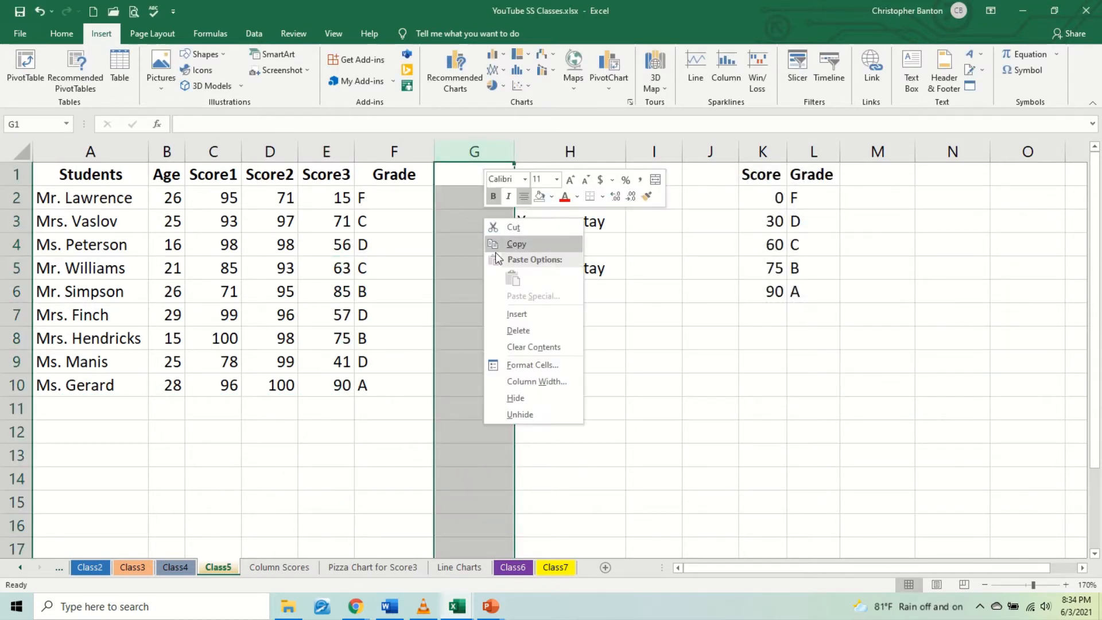
left_click(518, 331)
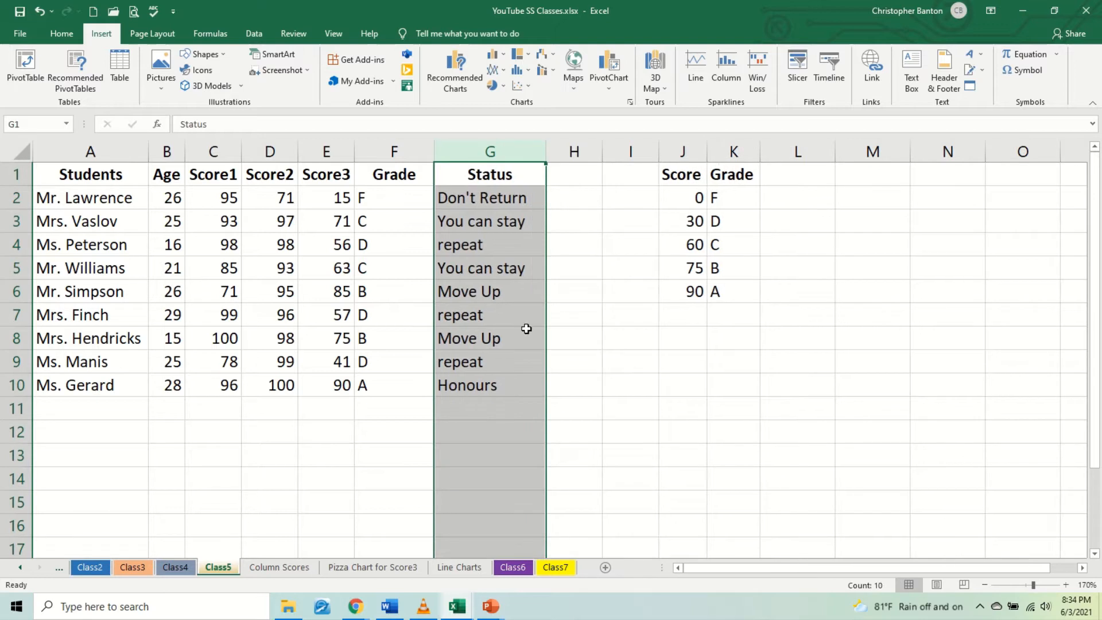
left_click(484, 289)
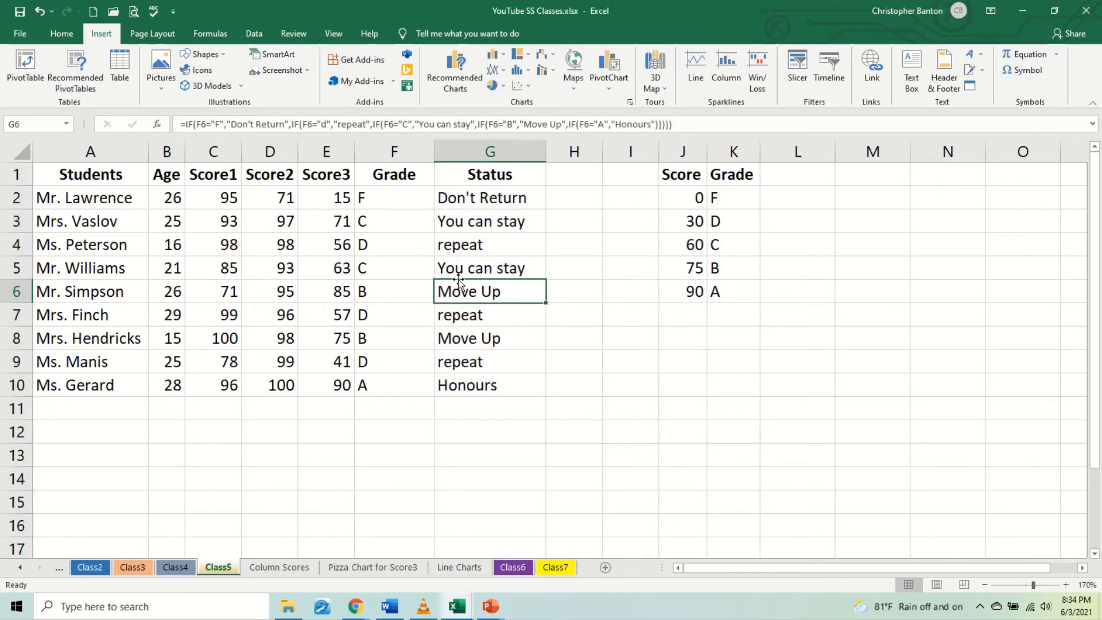
left_click(230, 231)
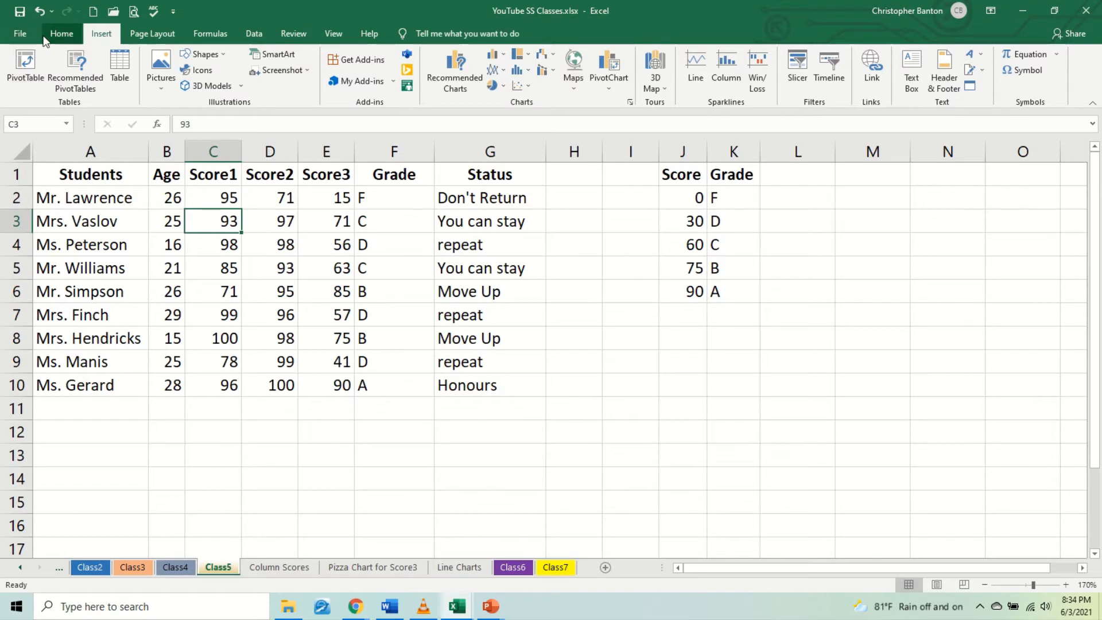
left_click(62, 33)
left_click(202, 35)
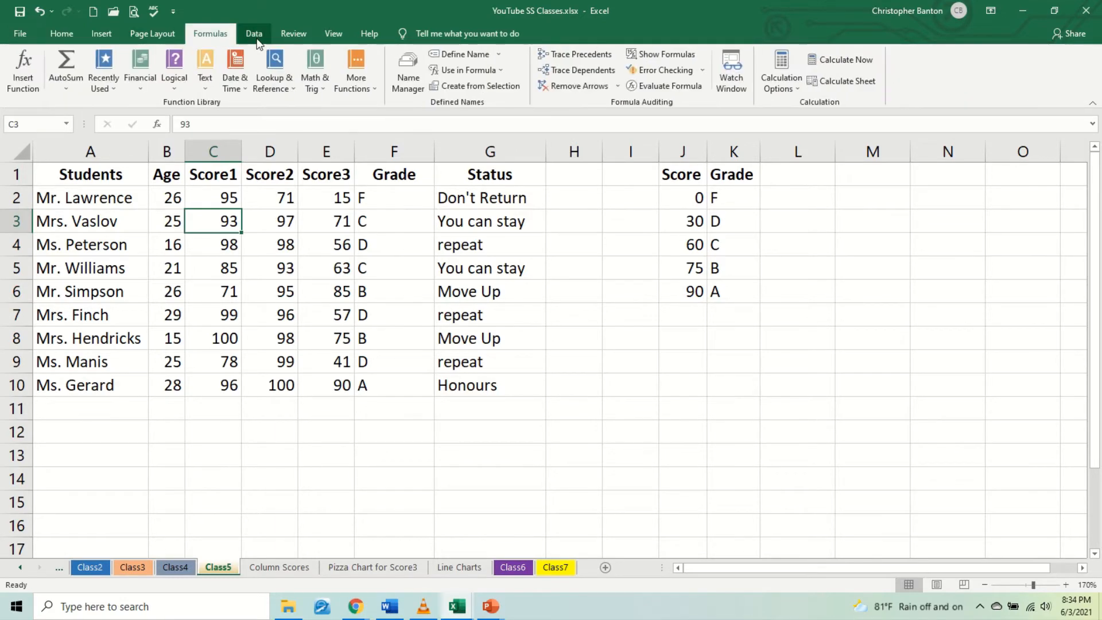
left_click(51, 33)
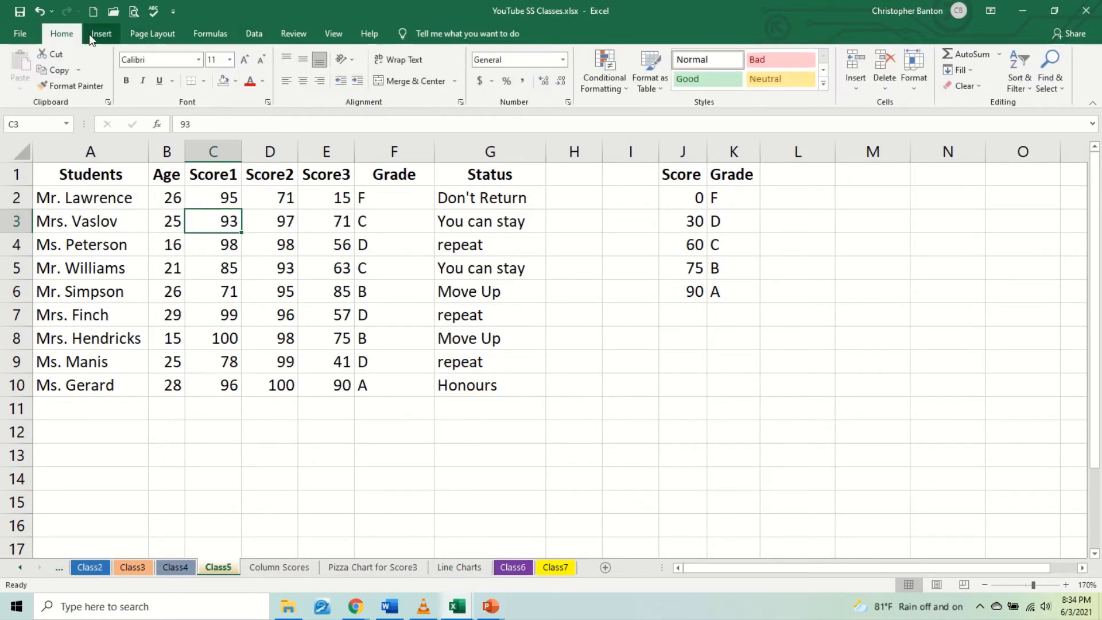
Preview several recommended PivotTables for the student table, such as Count of Students by Status and Sum of Score2 and Sum of Score3 by Grade, without inserting any.
left_click(95, 32)
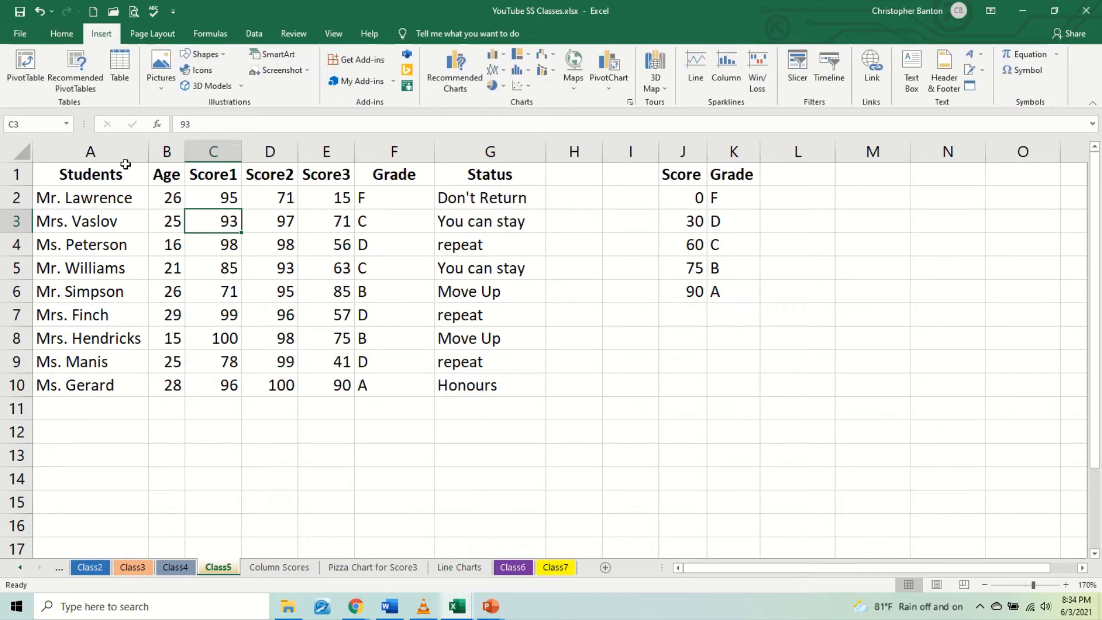
left_click(83, 64)
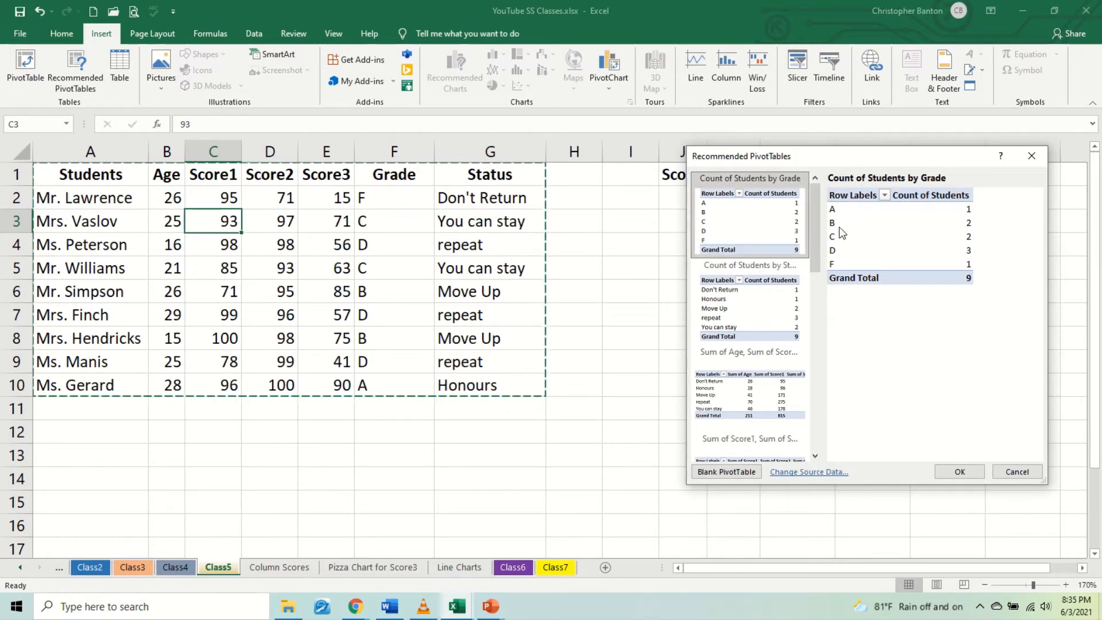
left_click(743, 299)
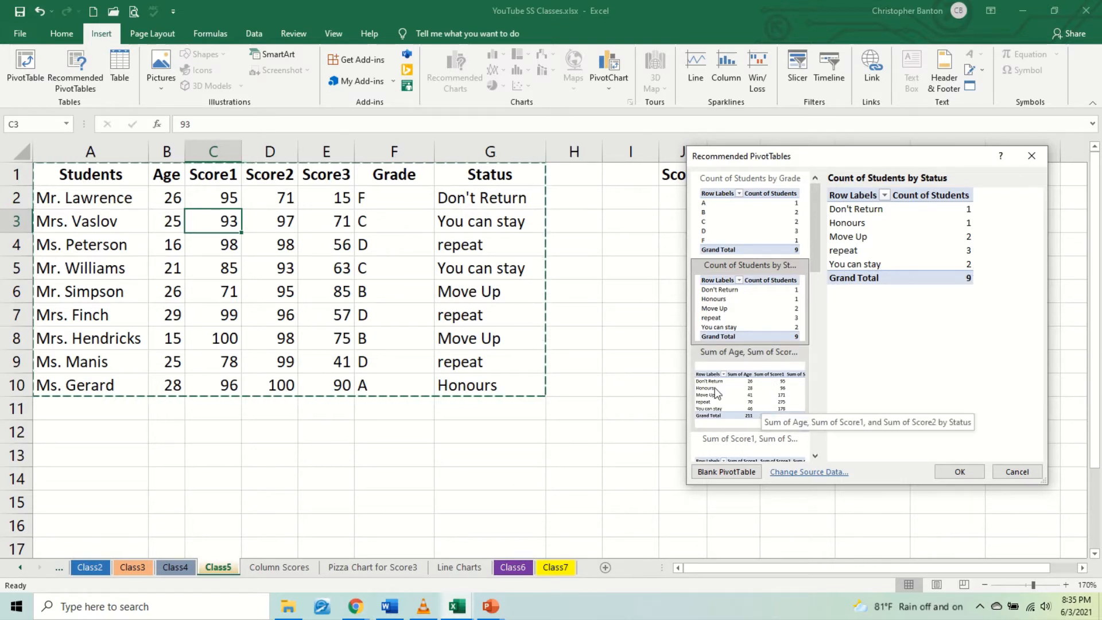
left_click(733, 391)
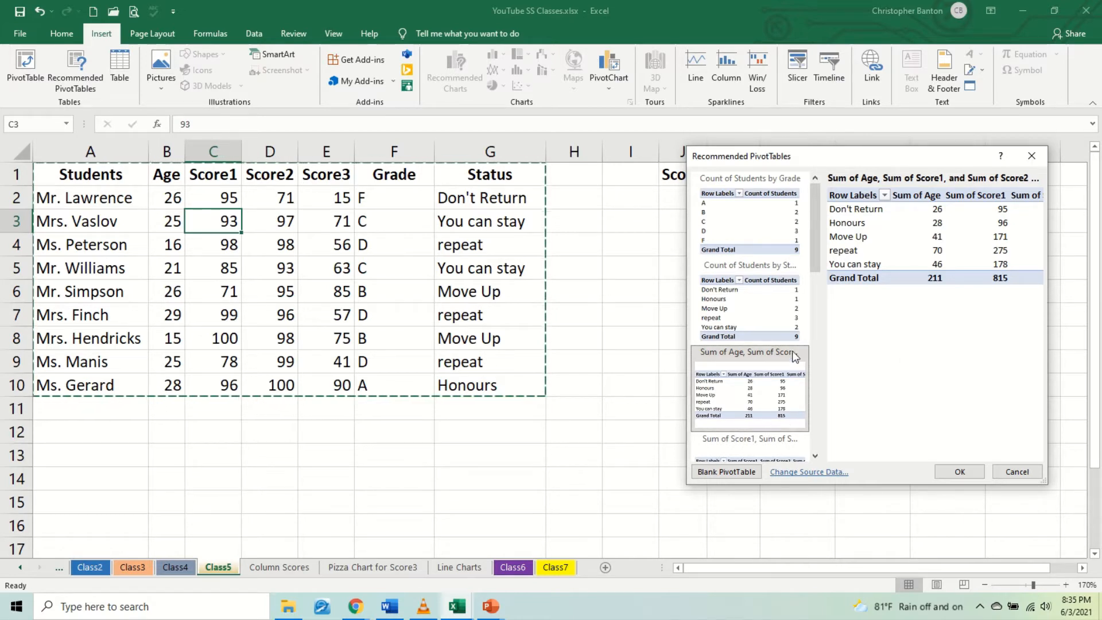
scroll(795, 357, "down", 6)
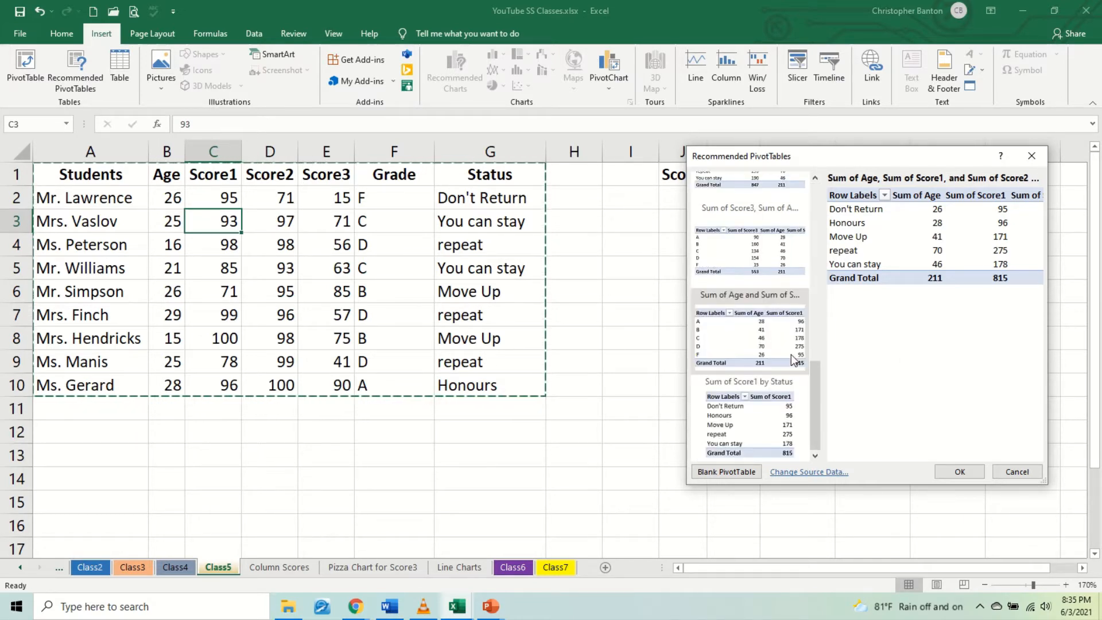
left_click(760, 422)
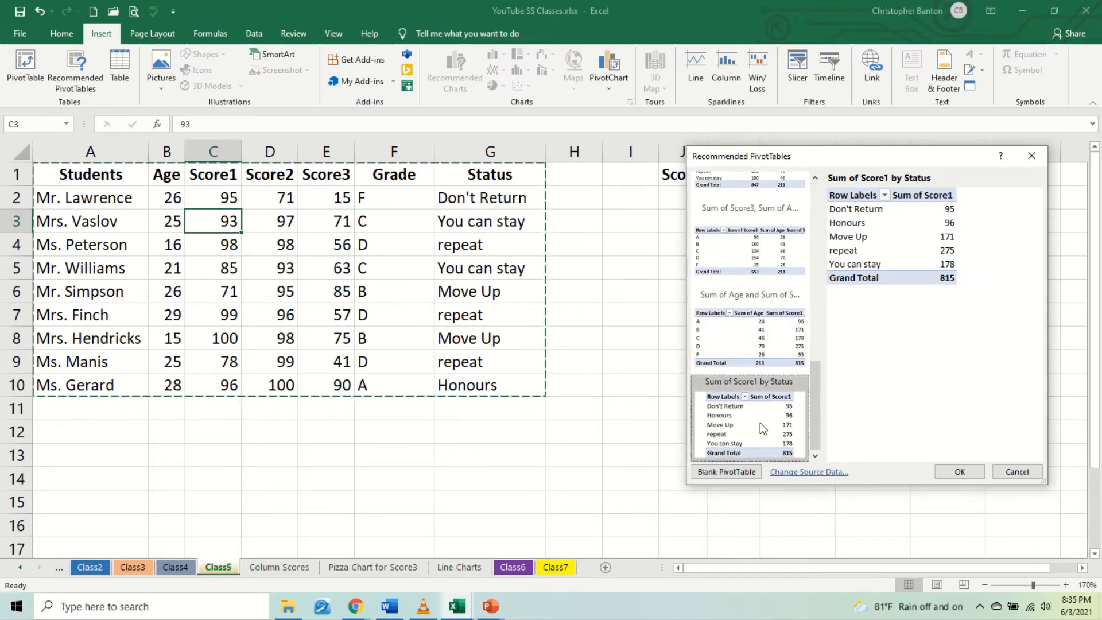
left_click(772, 347)
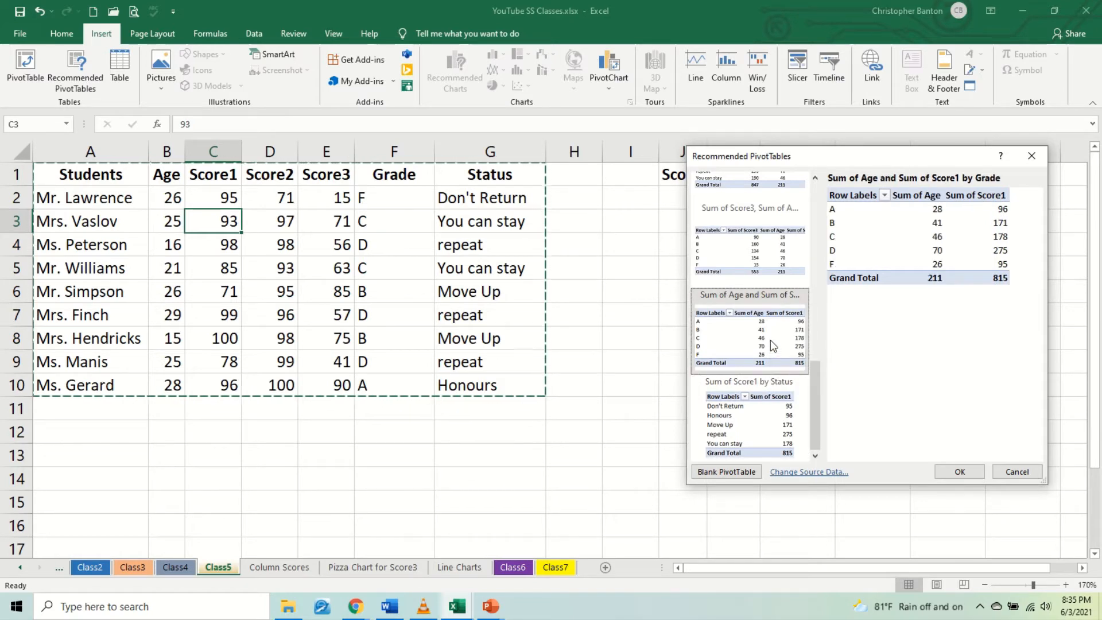
left_click(767, 277)
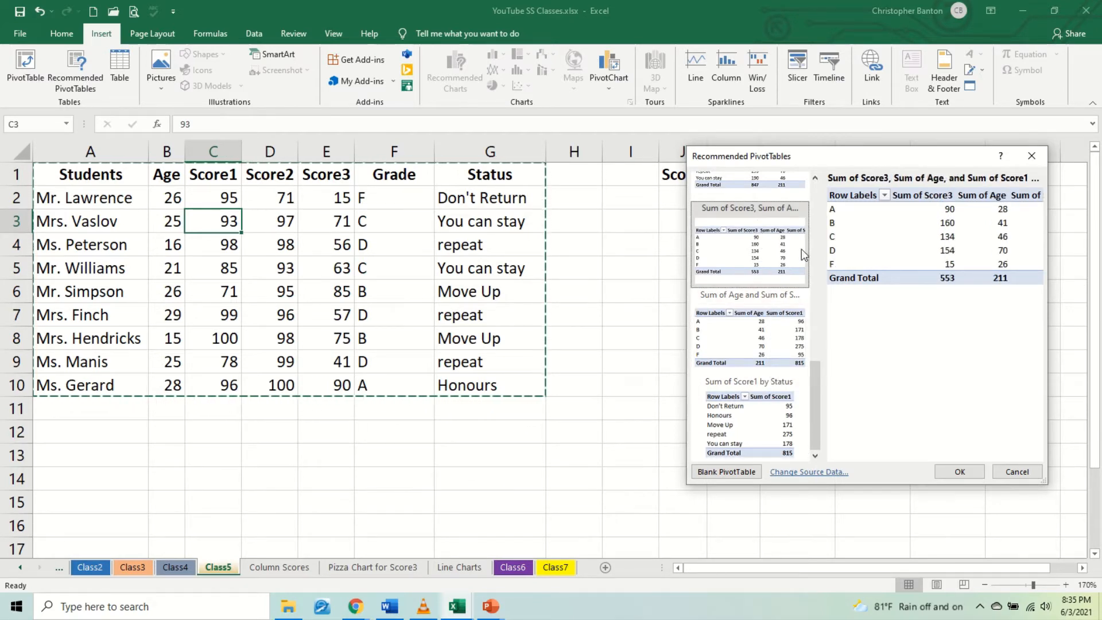
scroll(781, 313, "down", 3)
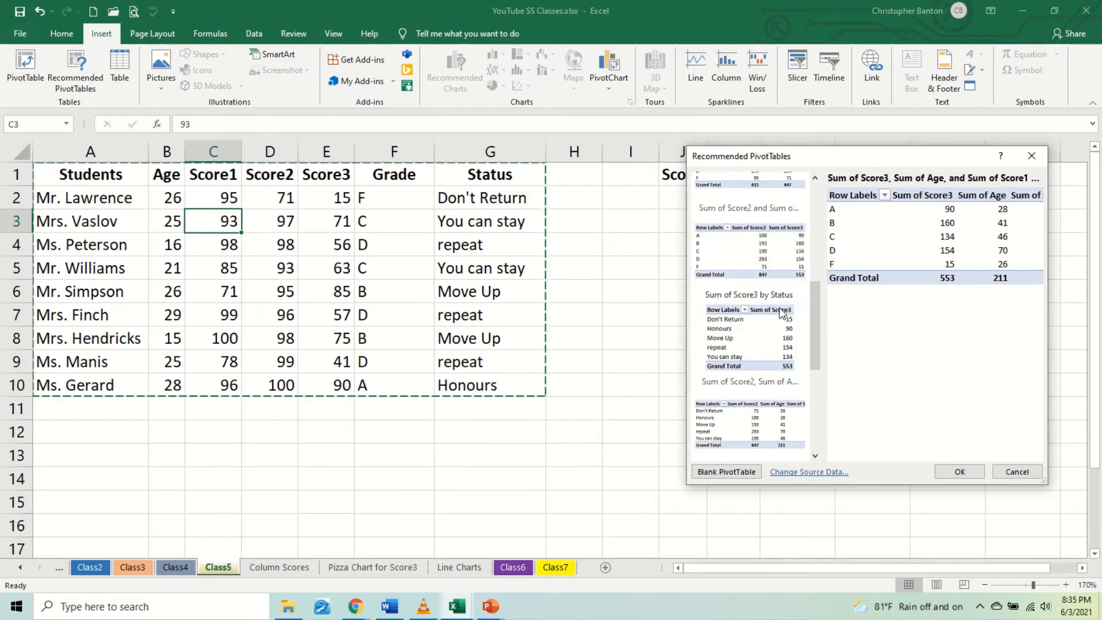
left_click(768, 269)
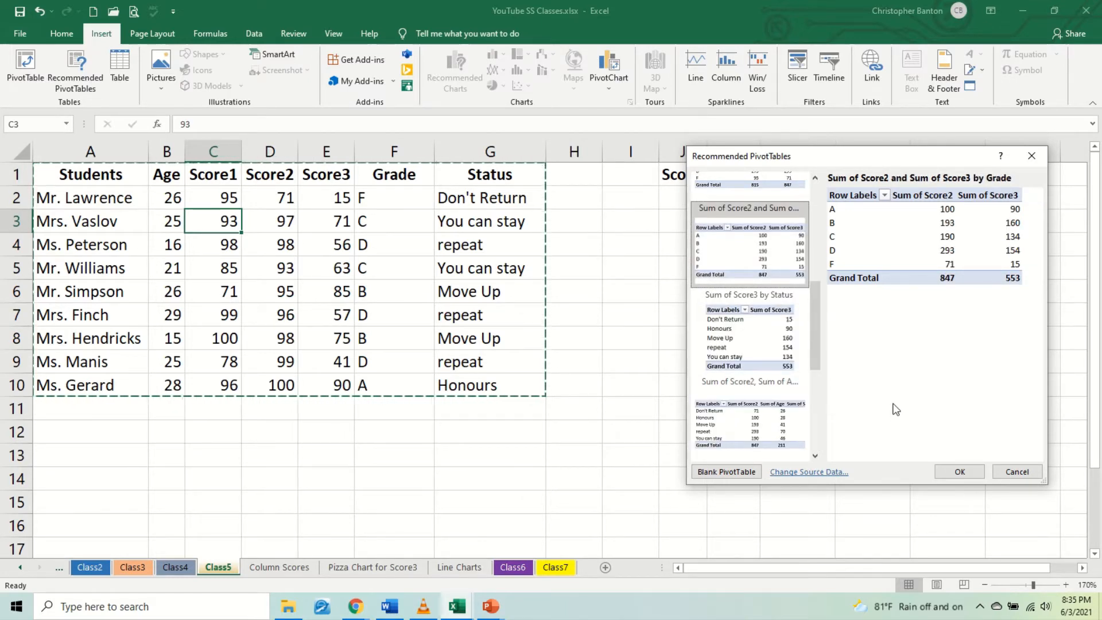
left_click(1015, 472)
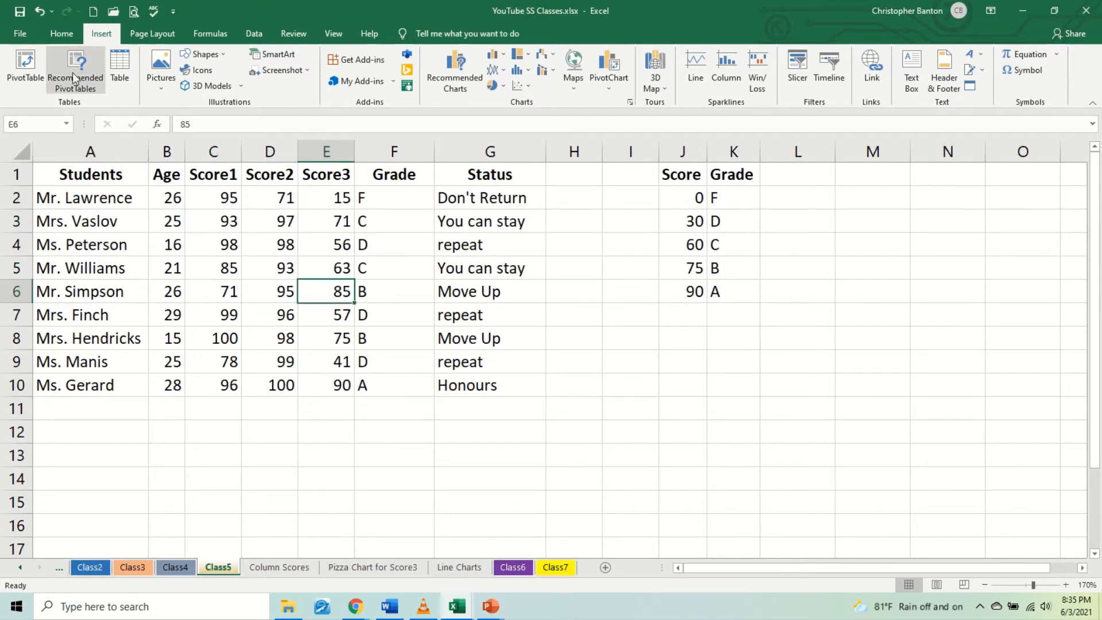
Create a PivotTable from Class5!$A$1:$G$10 on a new worksheet and compare its fields with the source table's columns.
left_click(26, 66)
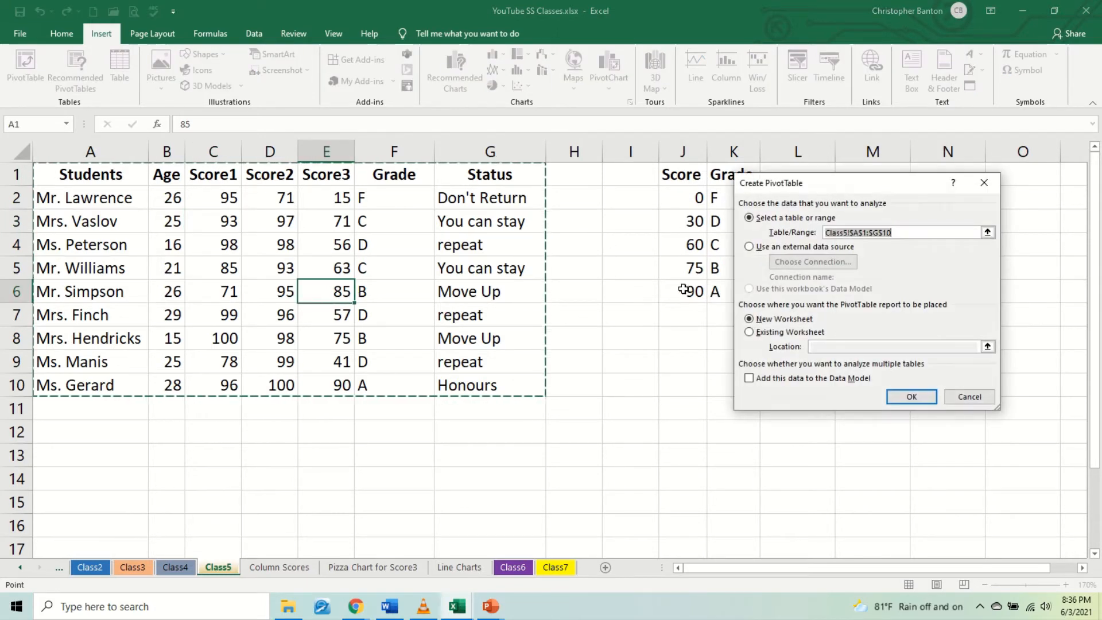
left_click(904, 397)
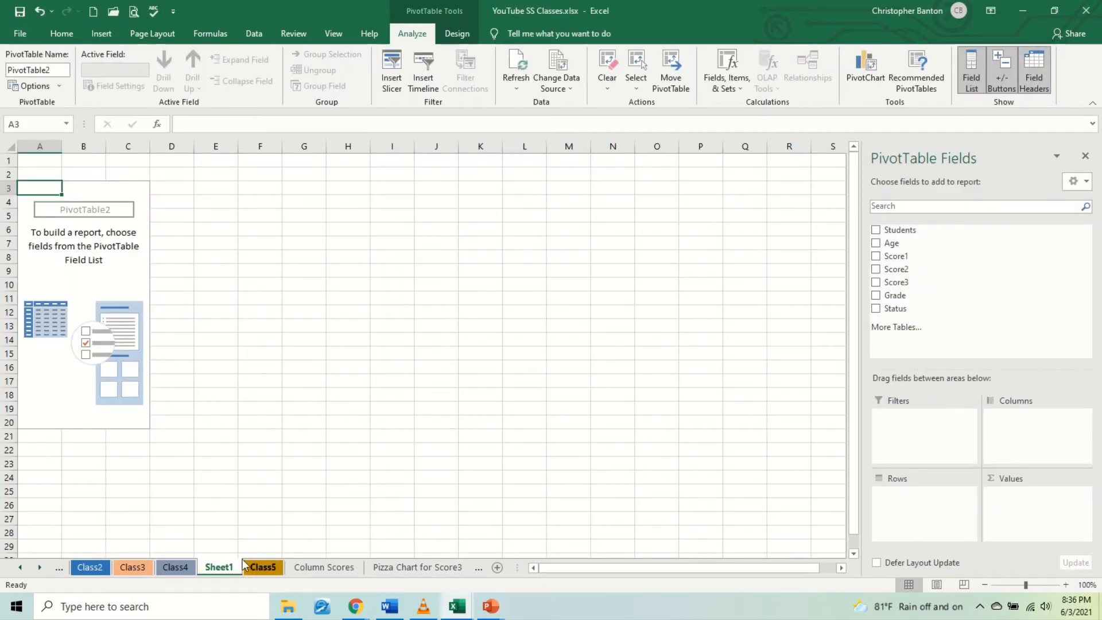
left_click(267, 567)
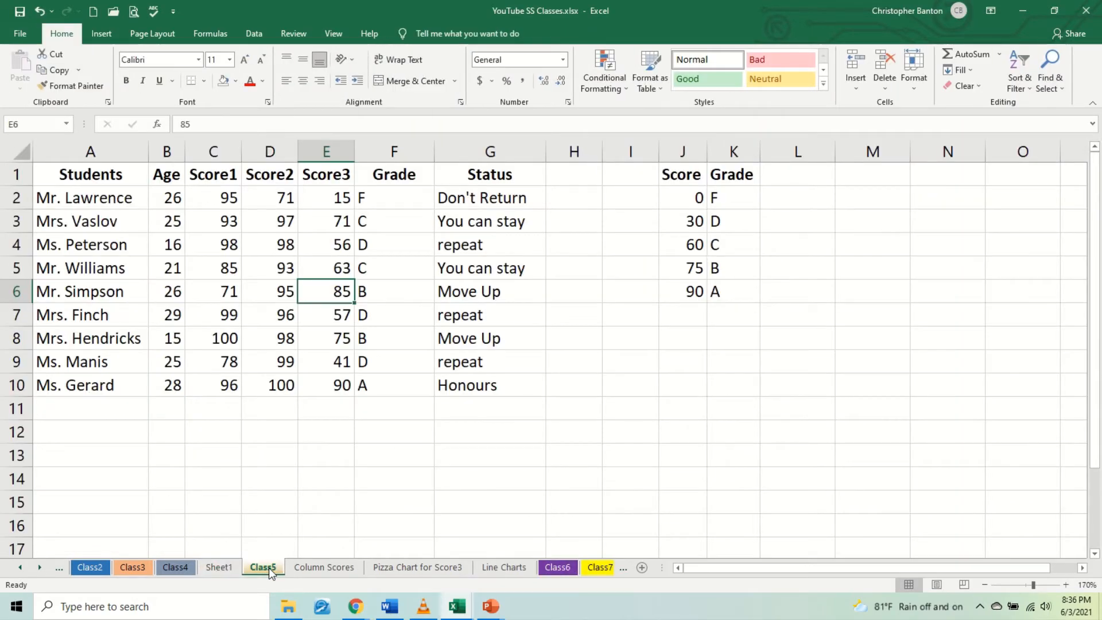
left_click(229, 567)
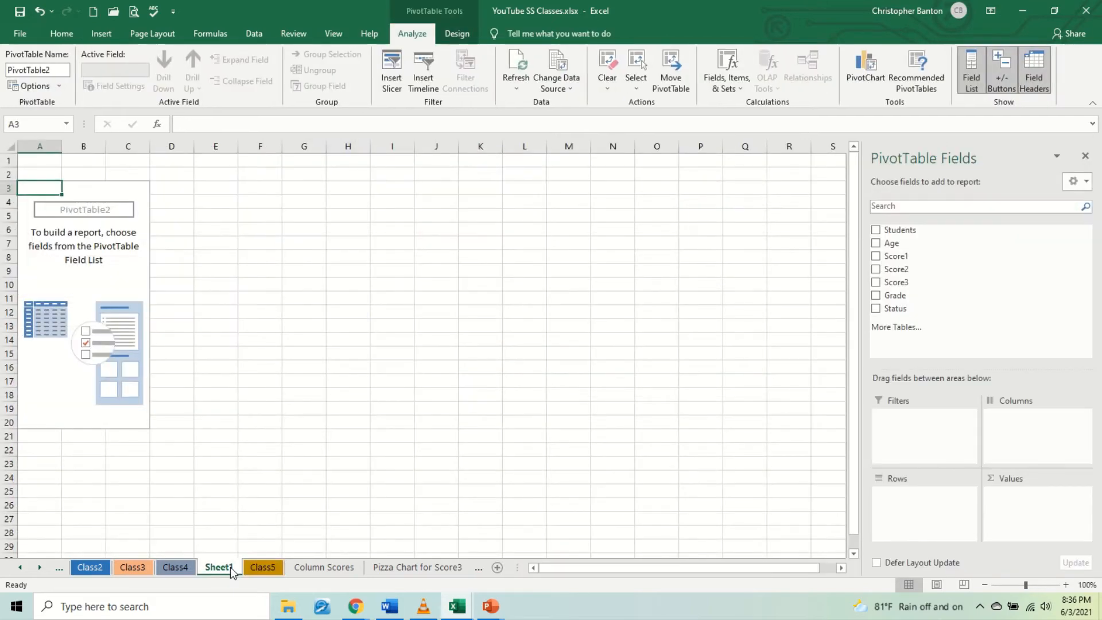
left_click(263, 567)
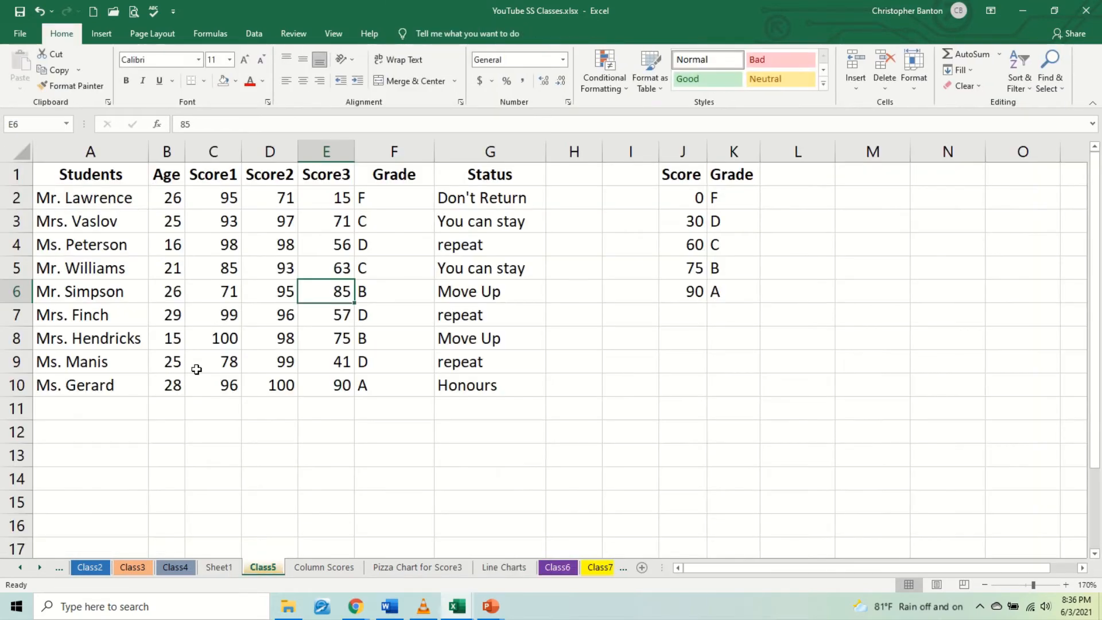
left_click(228, 571)
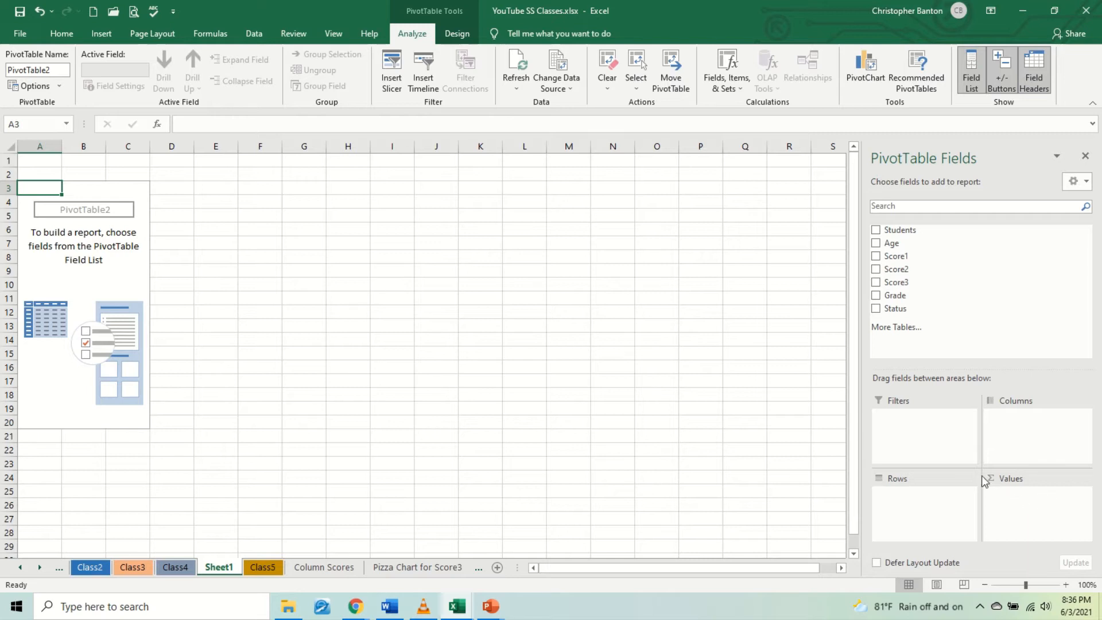
Add the Students field to the PivotTable and try it in Rows, Columns and Values.
left_click(877, 230)
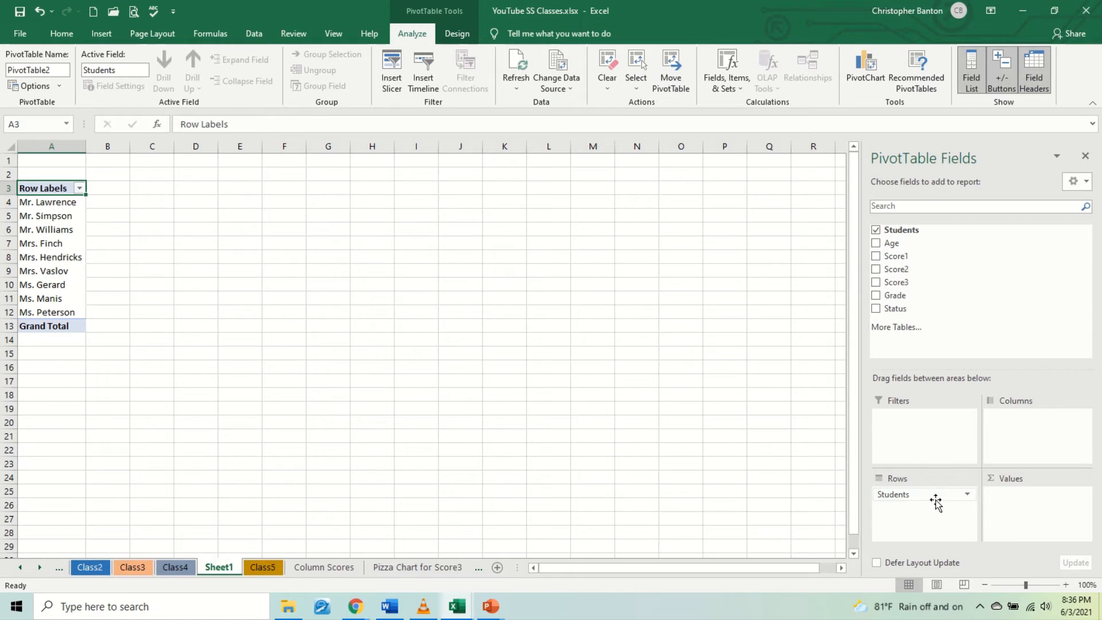
left_click_drag(936, 500, 1027, 425)
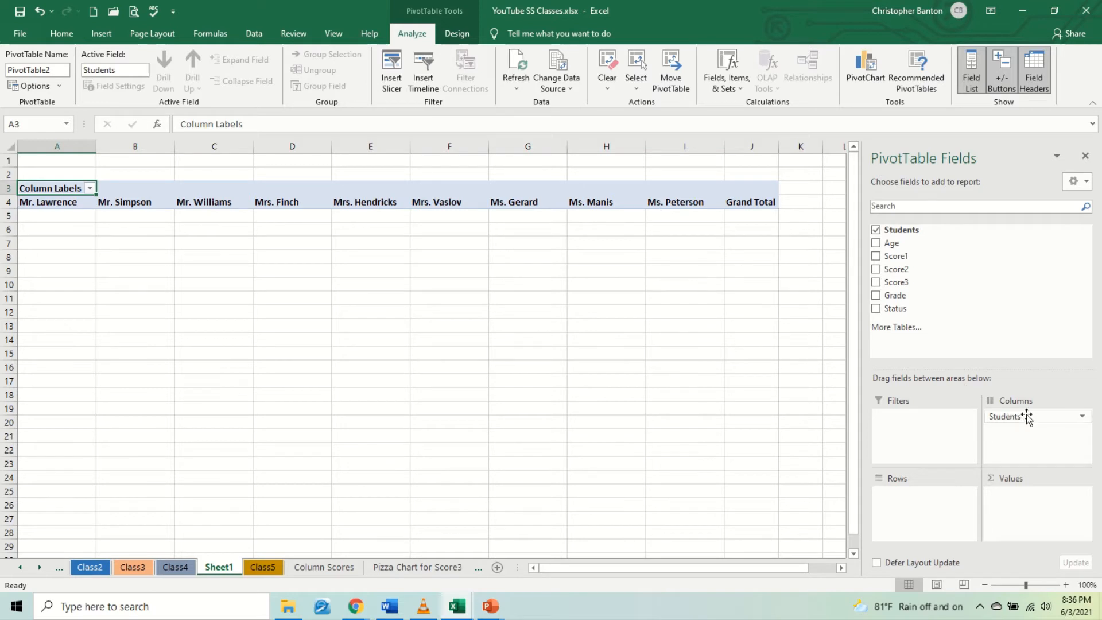
left_click_drag(1028, 415, 1032, 502)
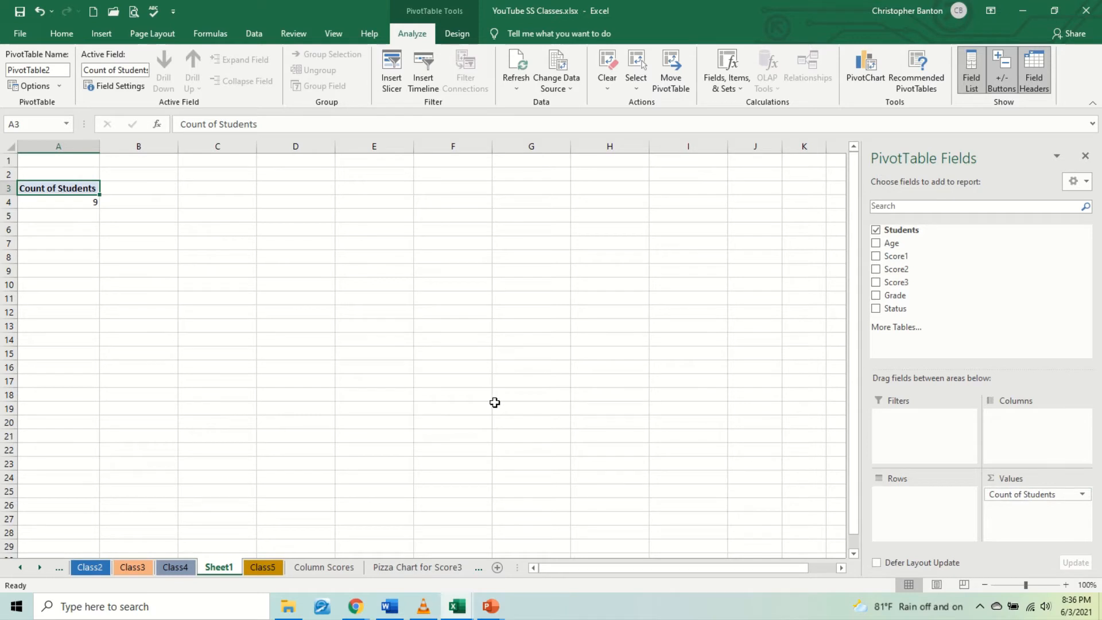
Try summarizing the Students value field by Average instead of Count.
left_click(1083, 496)
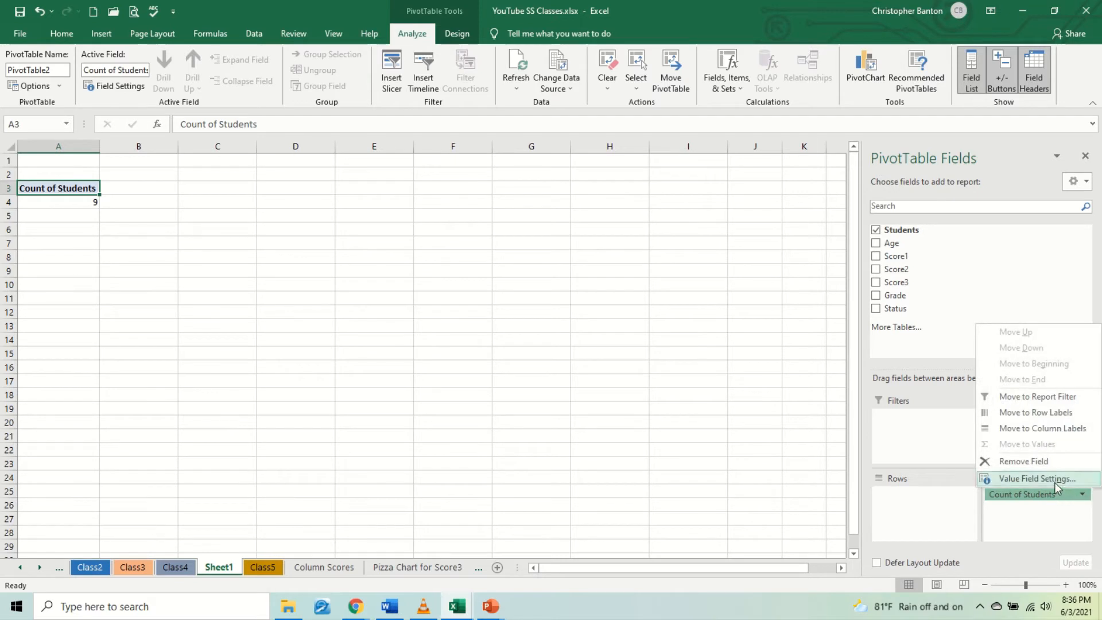
left_click(1087, 501)
left_click(1085, 496)
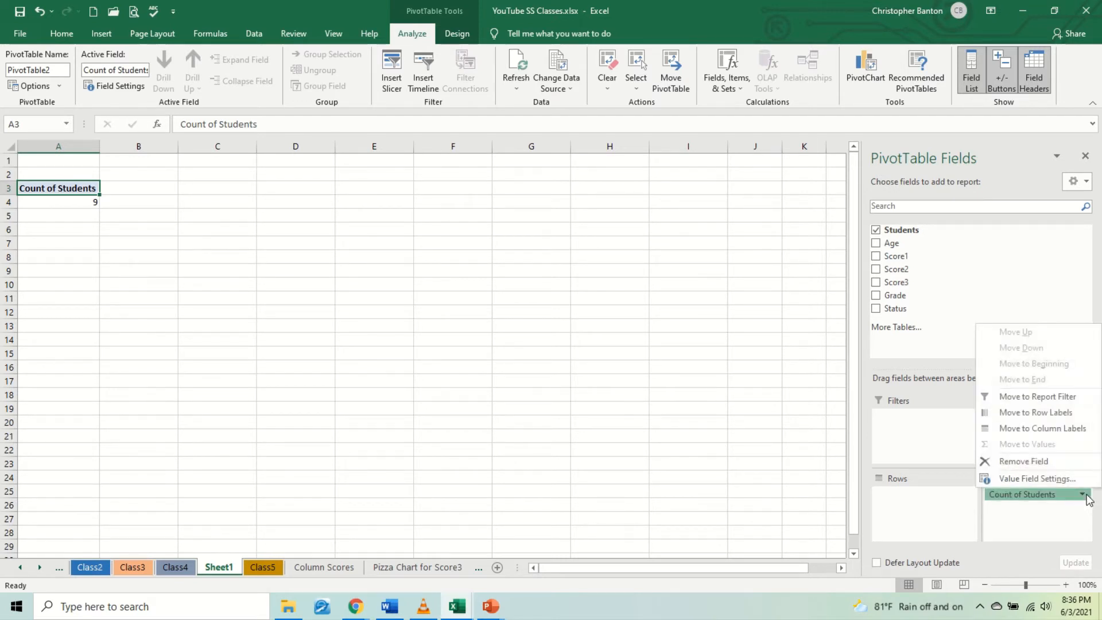
left_click(1063, 480)
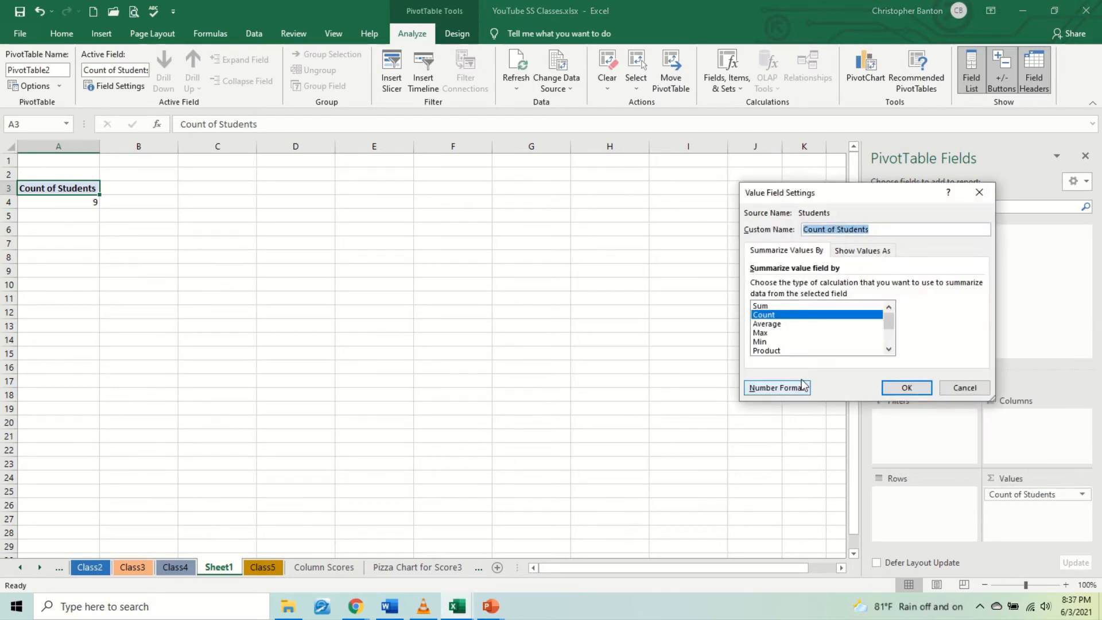
left_click(768, 325)
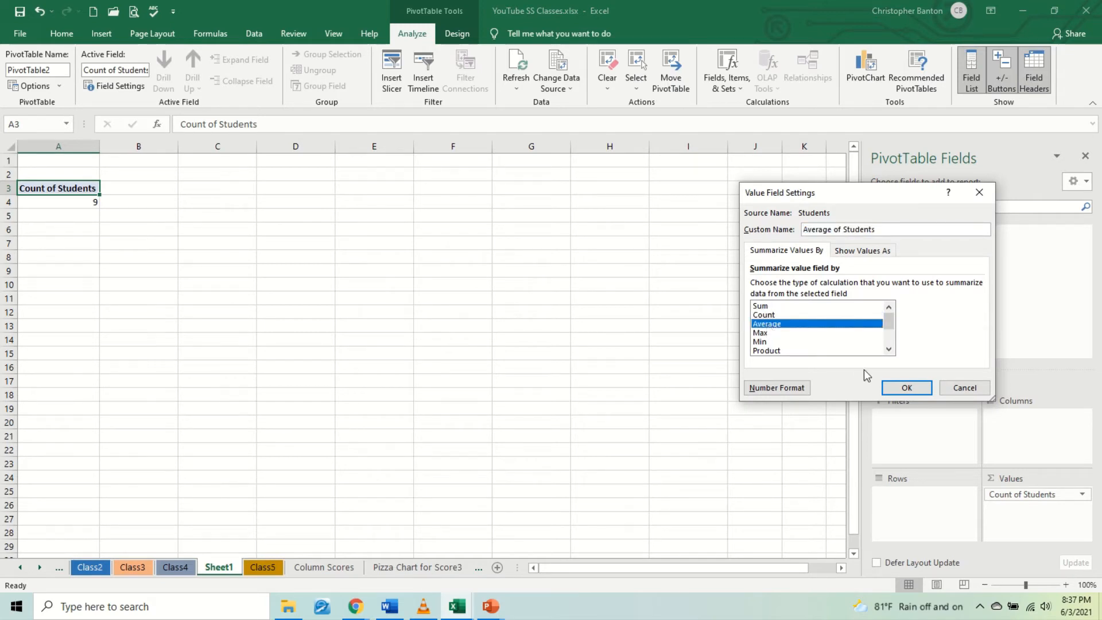
left_click(907, 389)
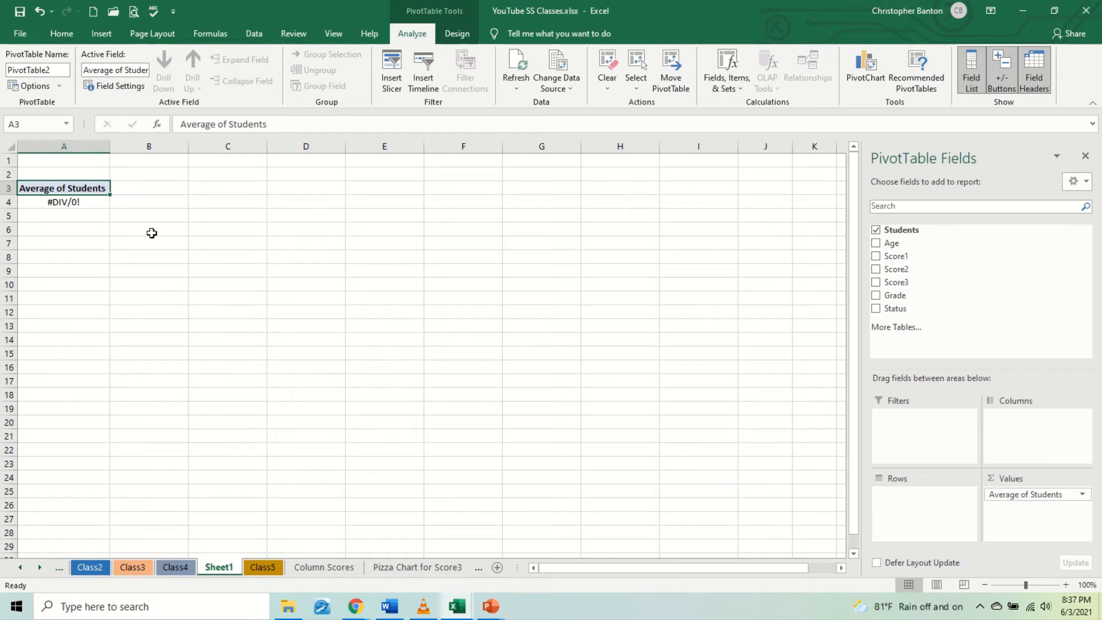
Set the Students value field back to summarizing by Count.
left_click(1078, 494)
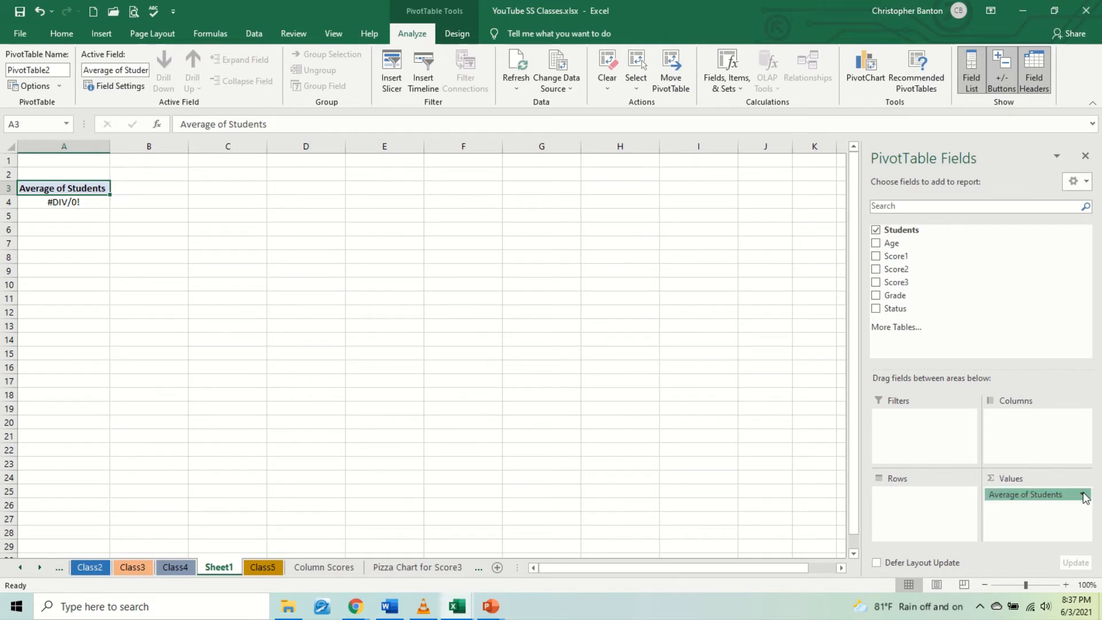
left_click(1043, 479)
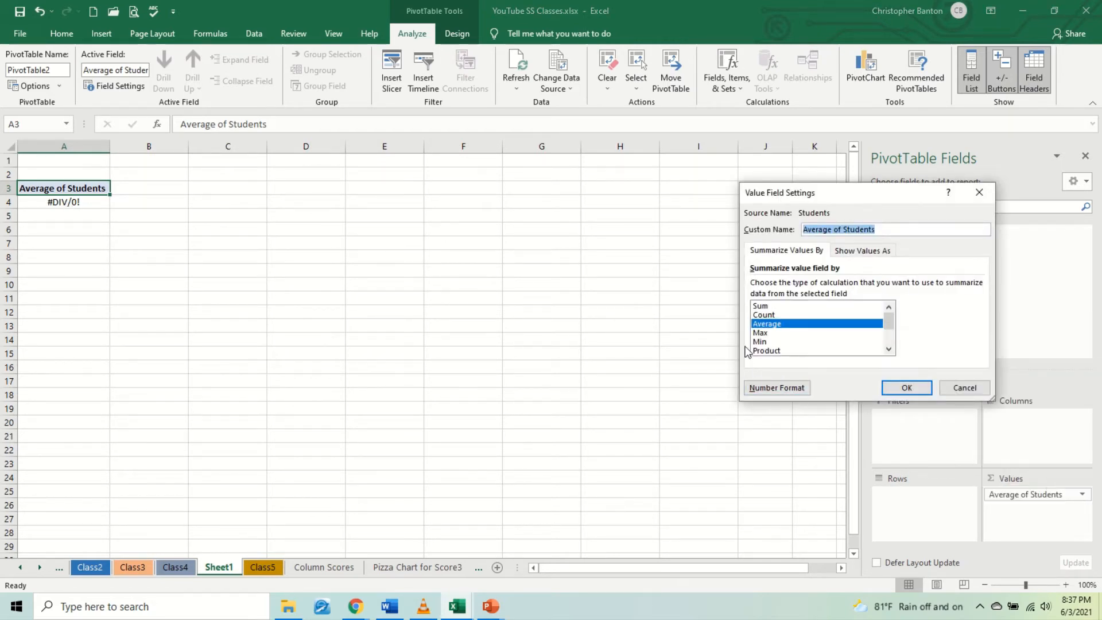
left_click(767, 315)
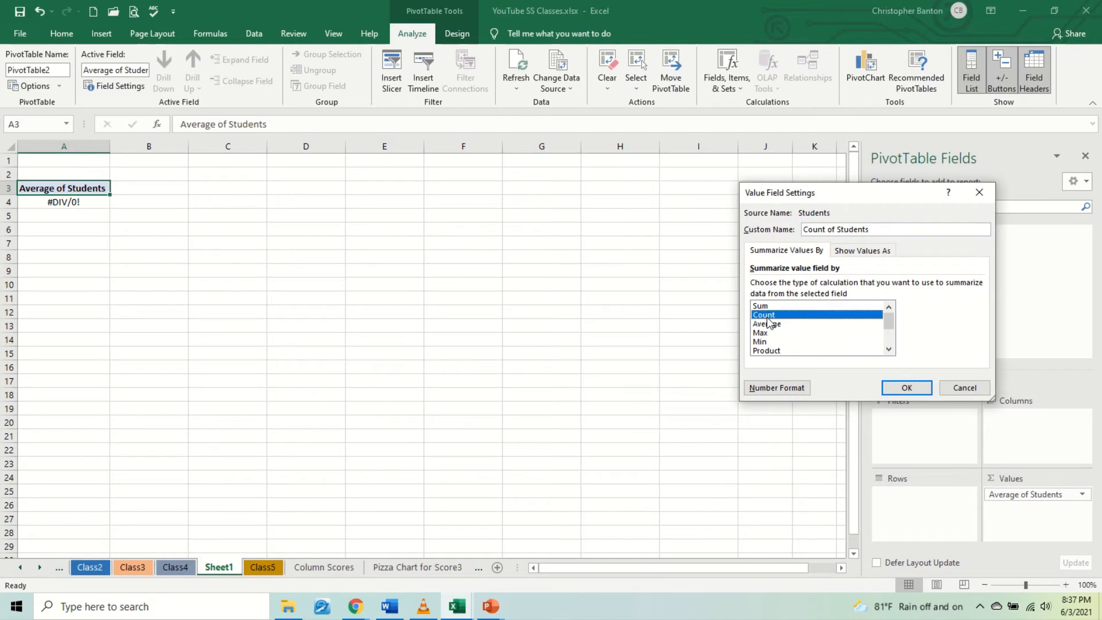
left_click(909, 386)
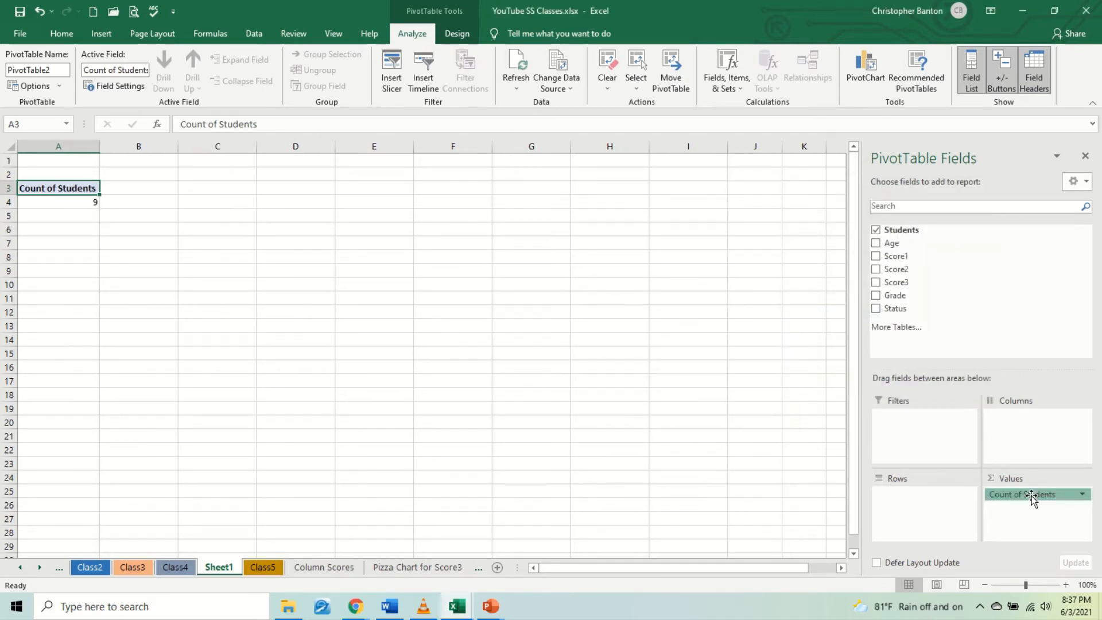
Move Students to Rows and try Grade in Values, Columns and Filters, returning it to Rows beneath Students.
left_click_drag(1027, 495, 931, 517)
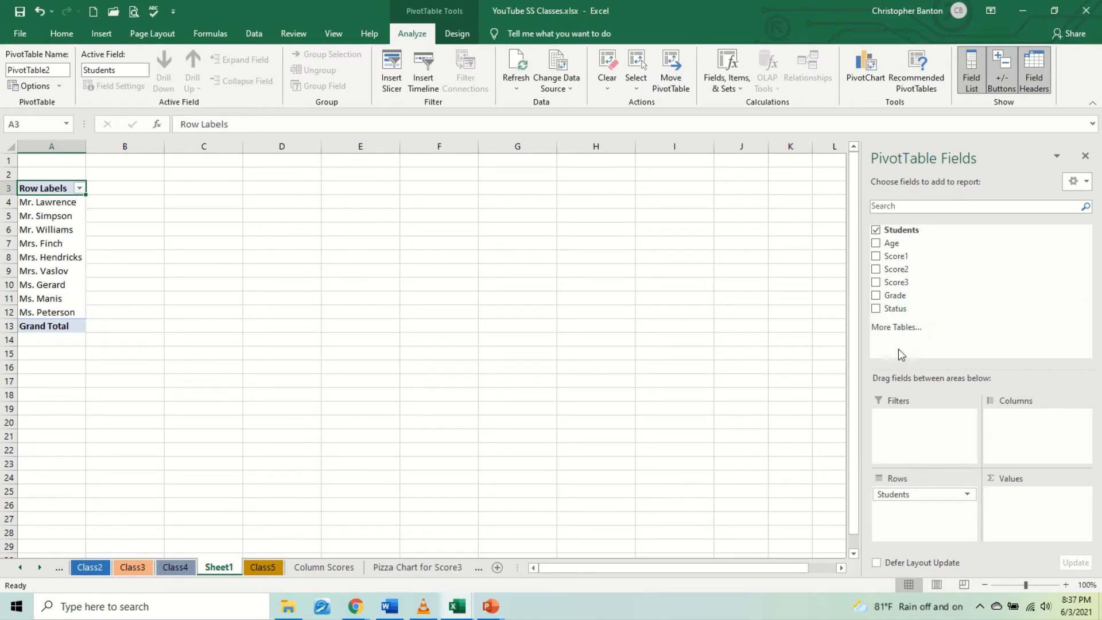
left_click(876, 296)
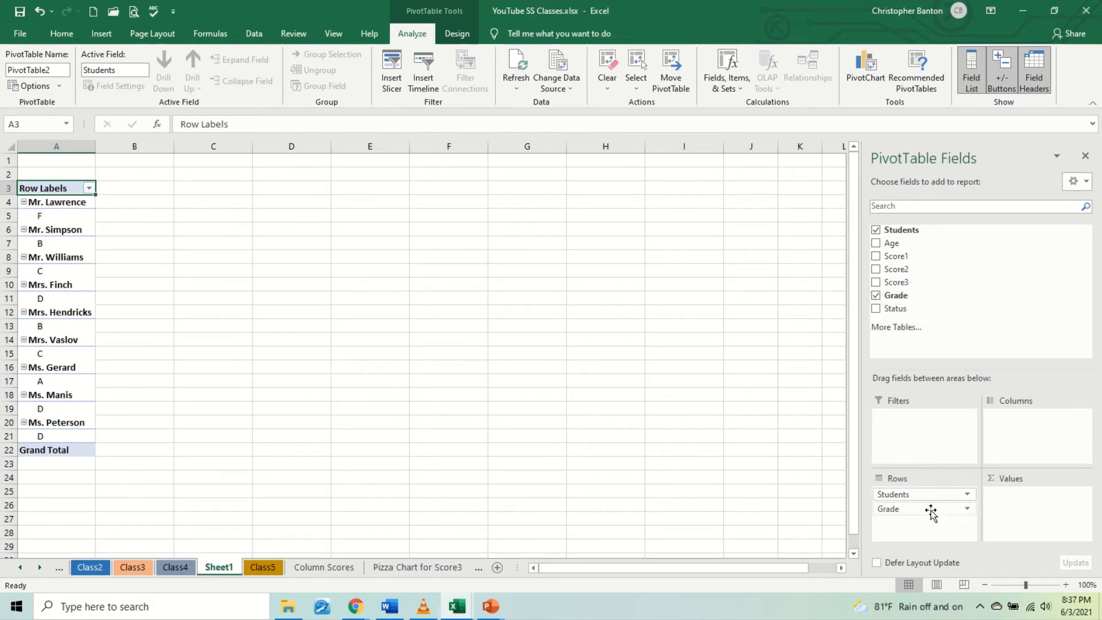
left_click_drag(931, 511, 1029, 503)
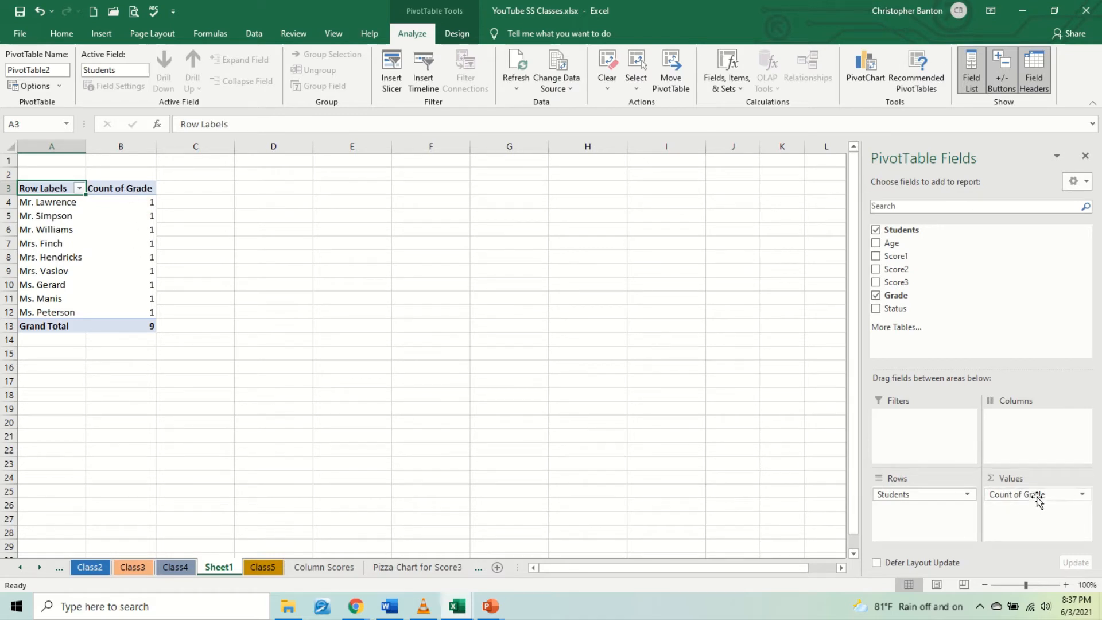
left_click_drag(1037, 497, 1033, 446)
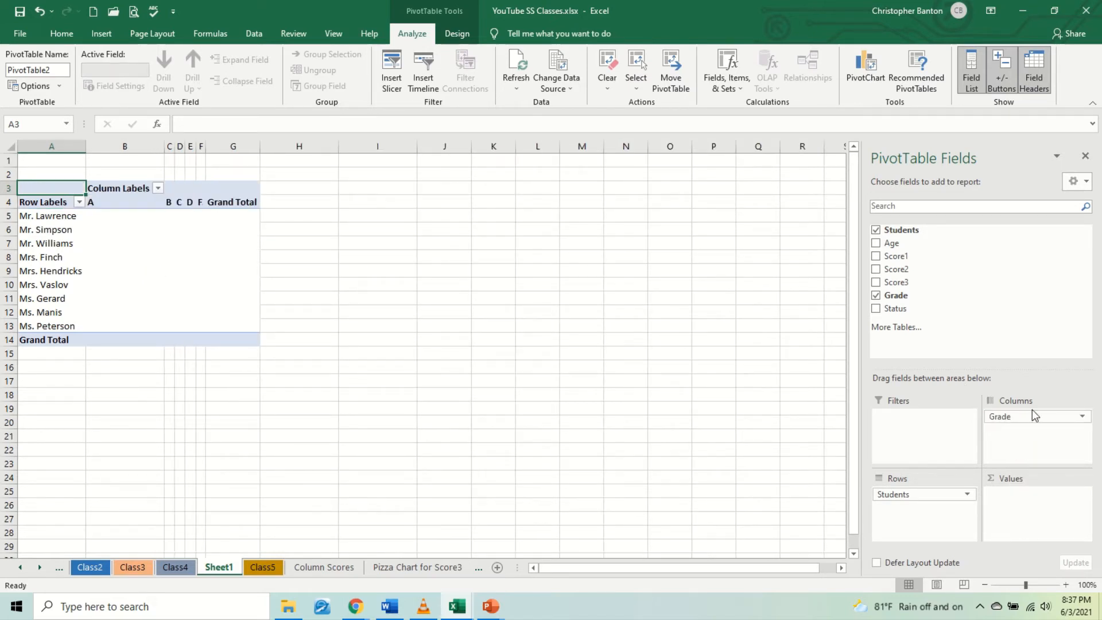
left_click_drag(1036, 418, 937, 431)
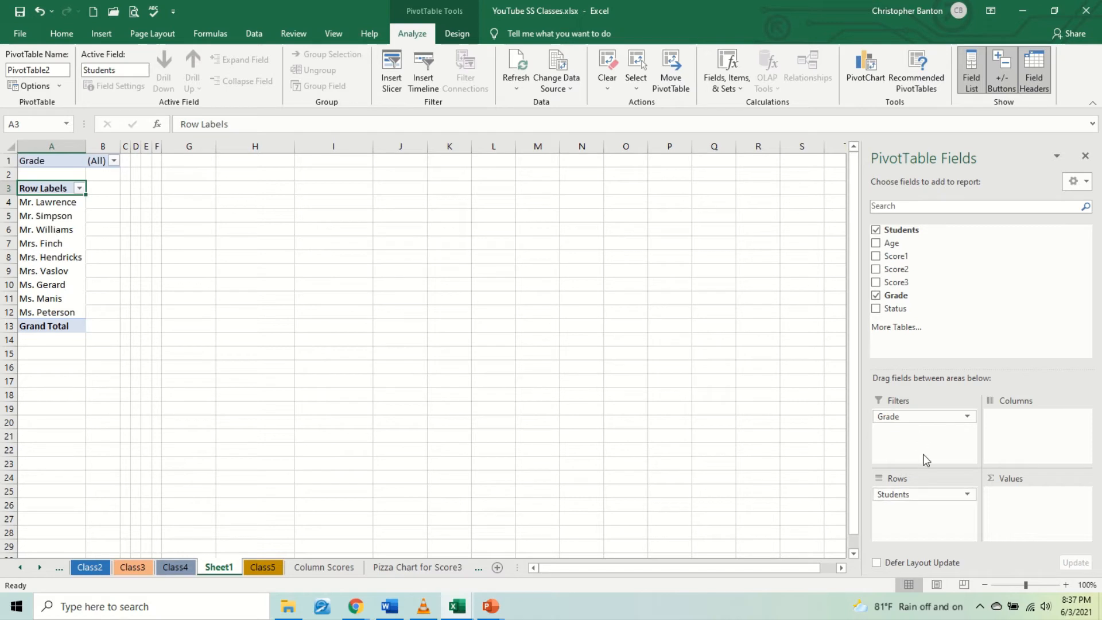
left_click_drag(924, 424, 941, 526)
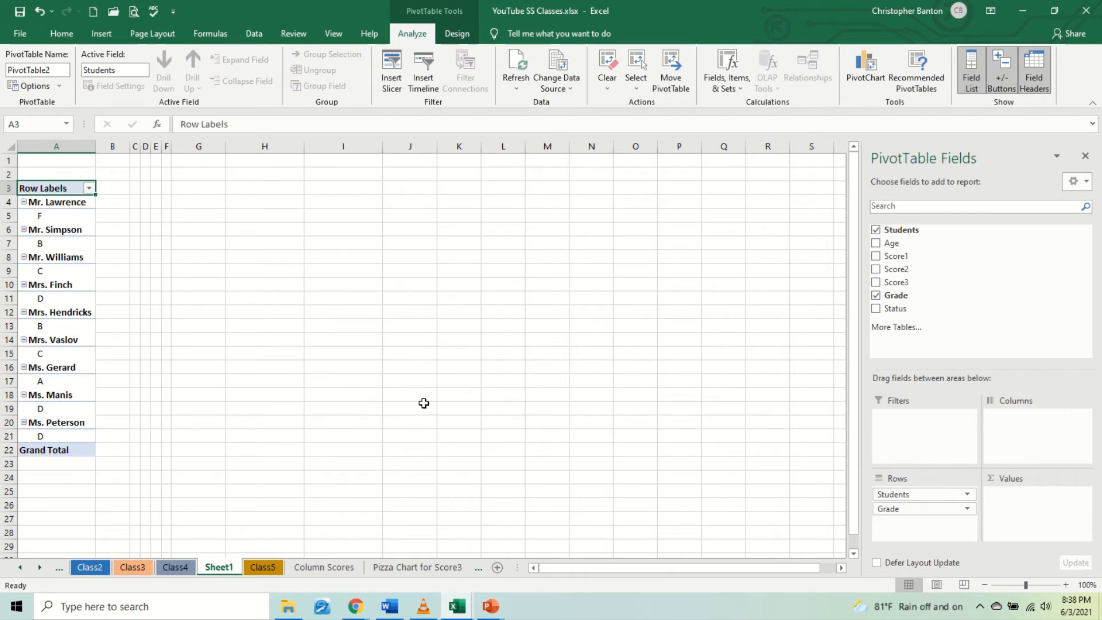
Try a PivotTable with only Grade in Rows and its count in Values, and clear it again.
left_click(876, 231)
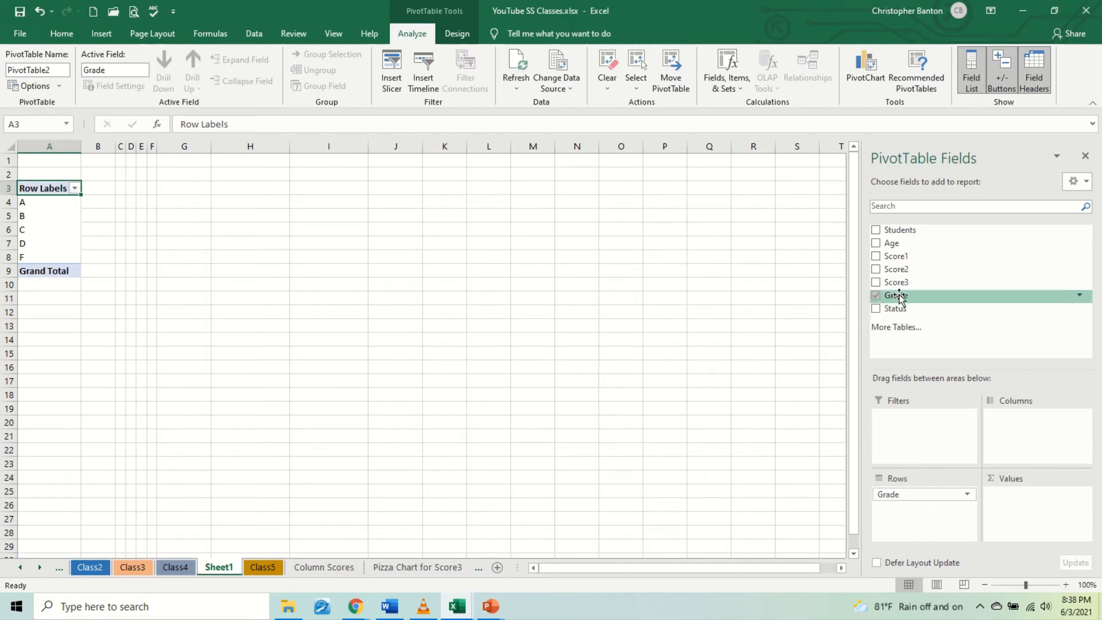
left_click_drag(899, 296, 1058, 512)
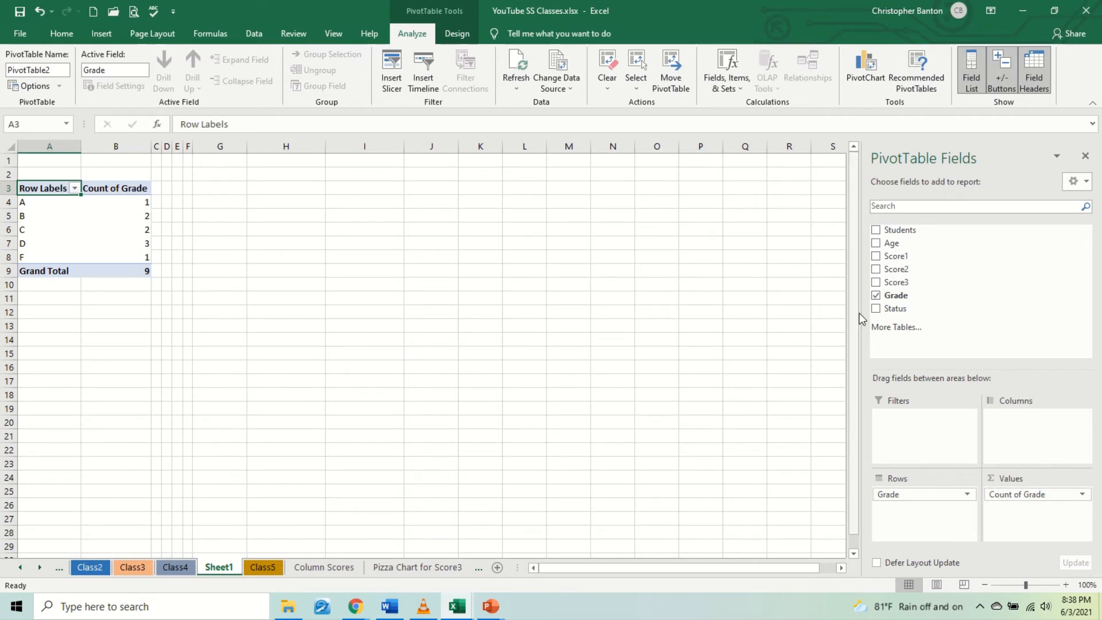
left_click(876, 295)
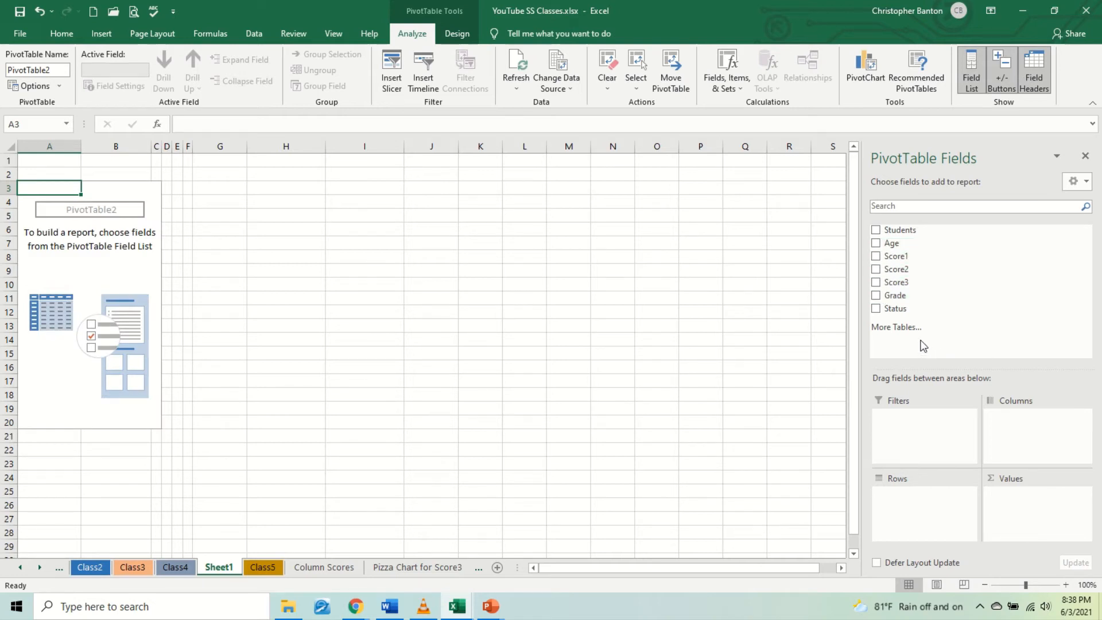
Add Score1 to the PivotTable values and summarize it by Average.
left_click(877, 257)
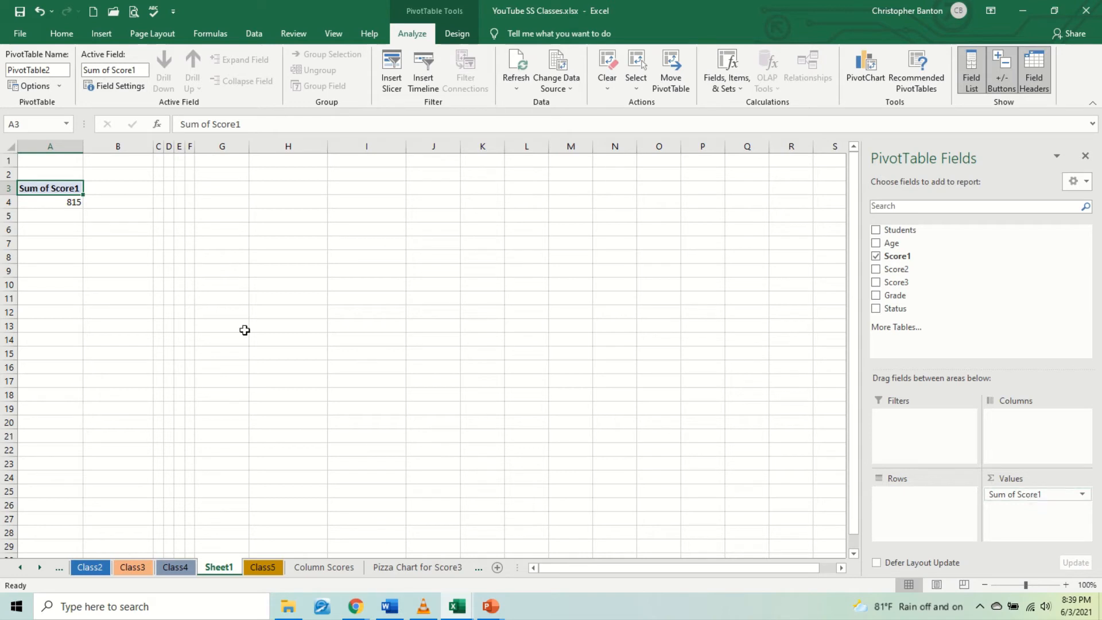
left_click(1082, 495)
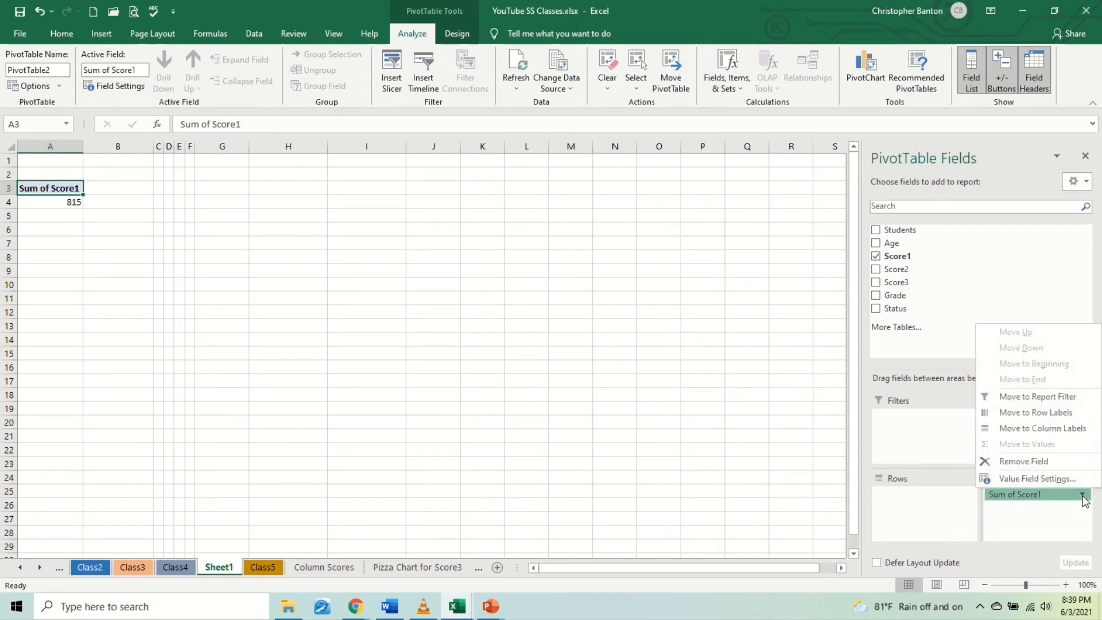
left_click(1037, 480)
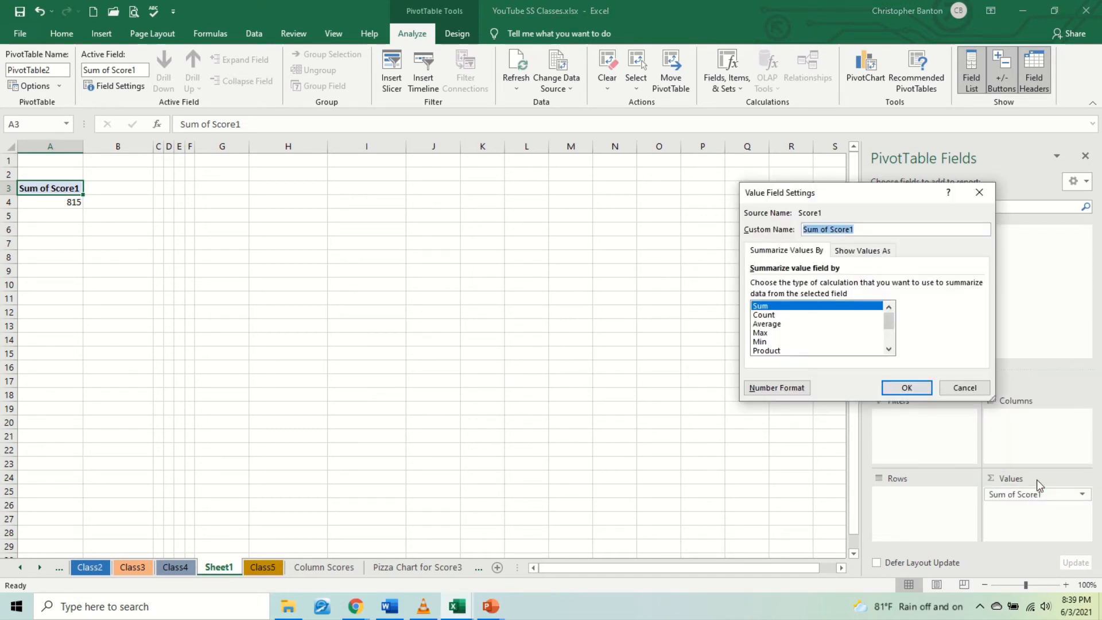
left_click(780, 325)
left_click(908, 387)
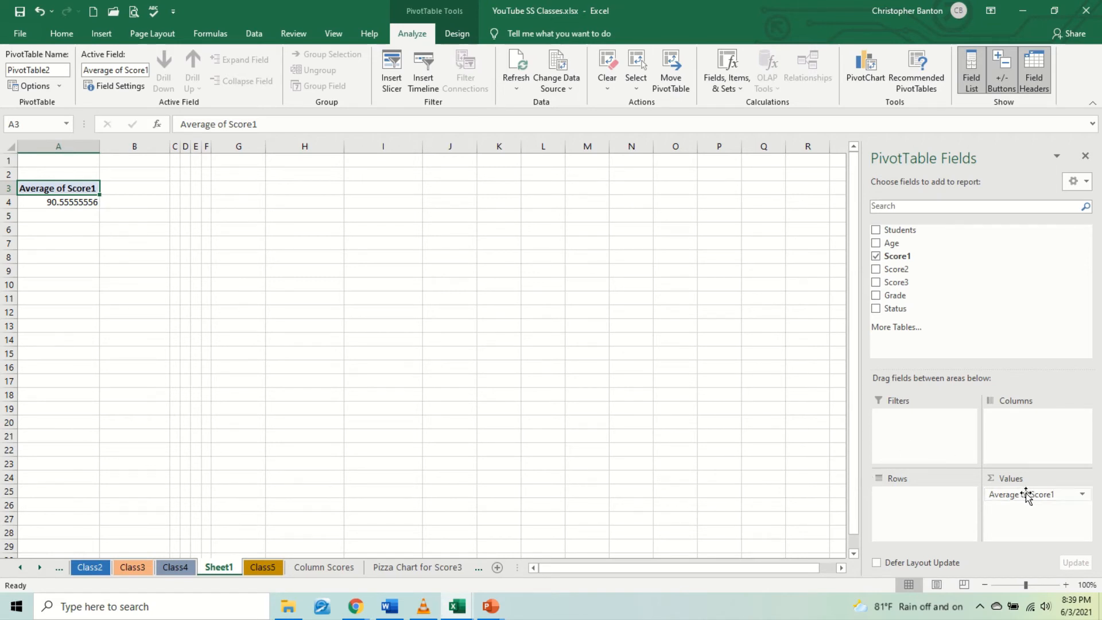
Add Students as a report filter and re-add Score1 so that it is summarized by Sum.
left_click(877, 231)
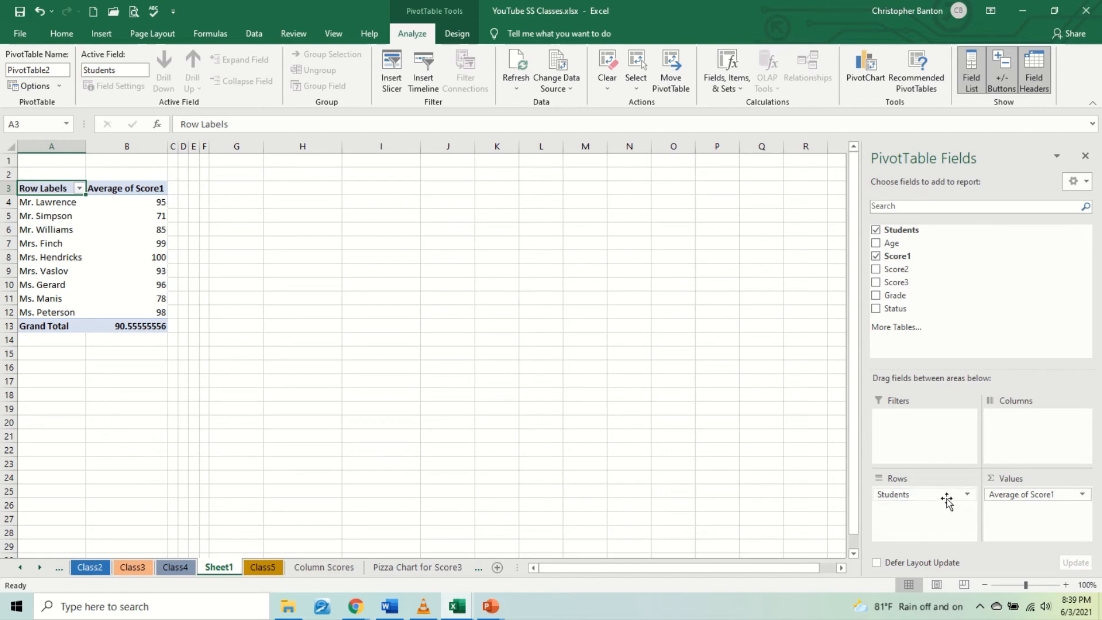
left_click_drag(947, 497, 936, 437)
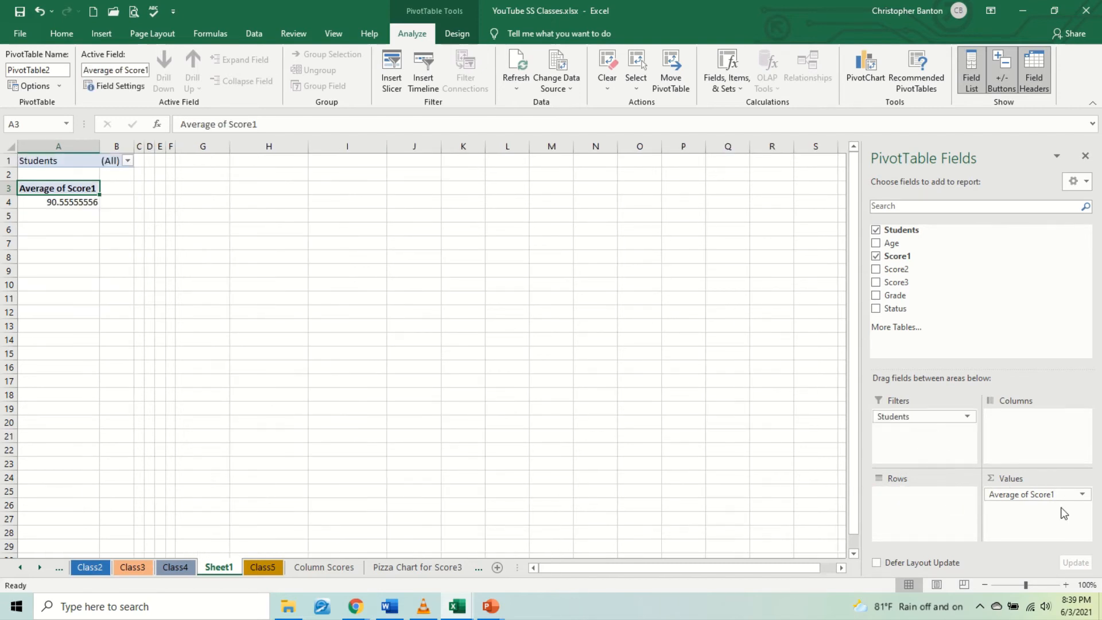
double_click(876, 257)
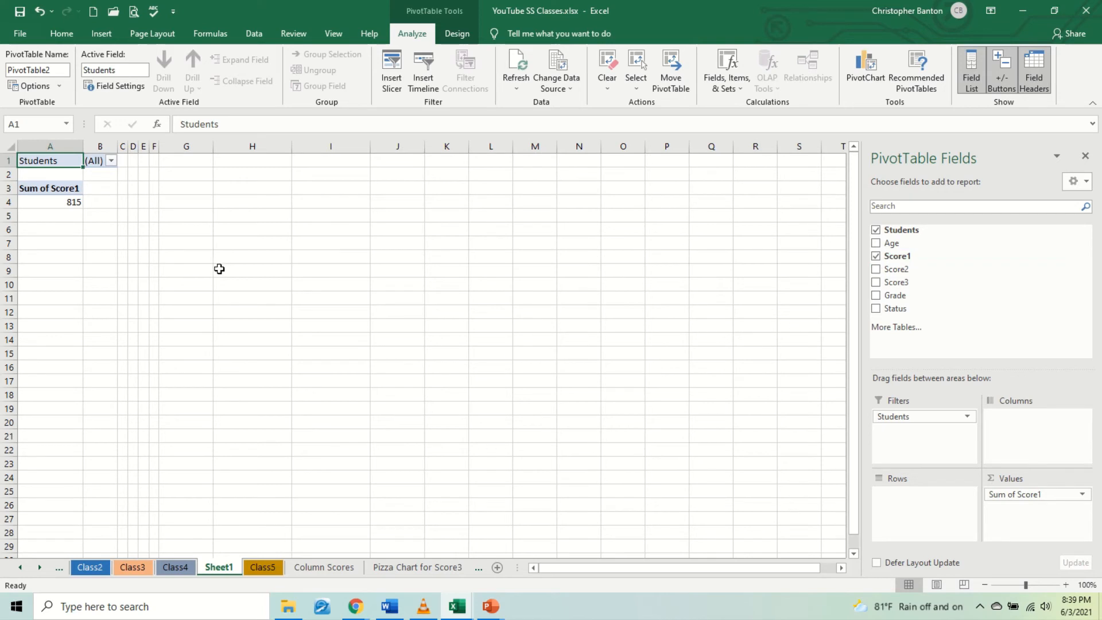
Filter the PivotTable by the first listed student, and switch the Students filter to the fifth listed student.
left_click(111, 161)
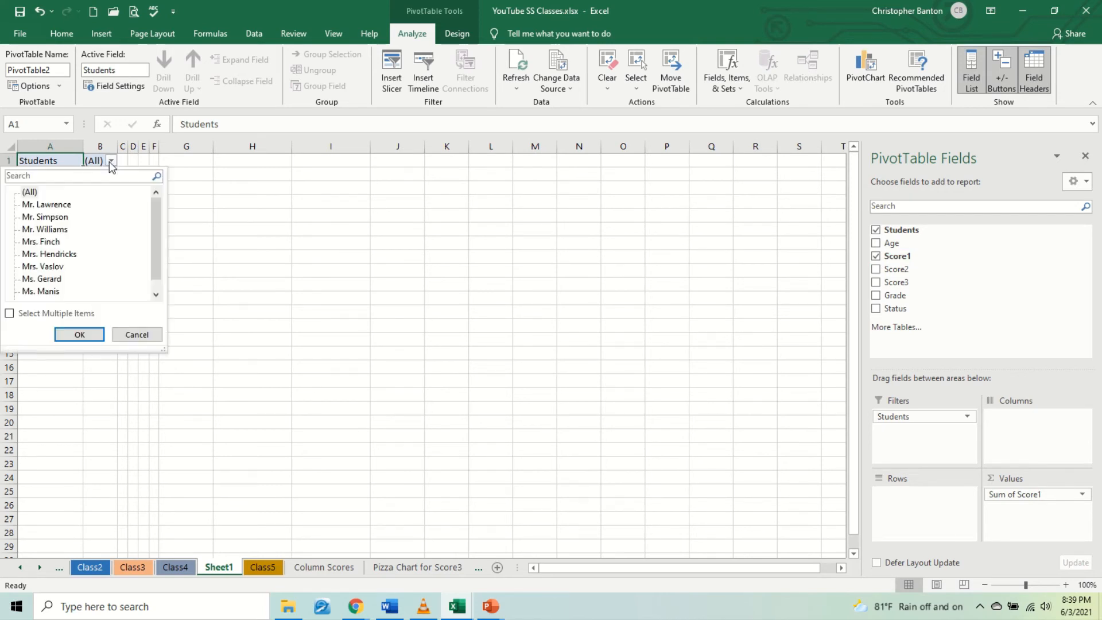
left_click(65, 208)
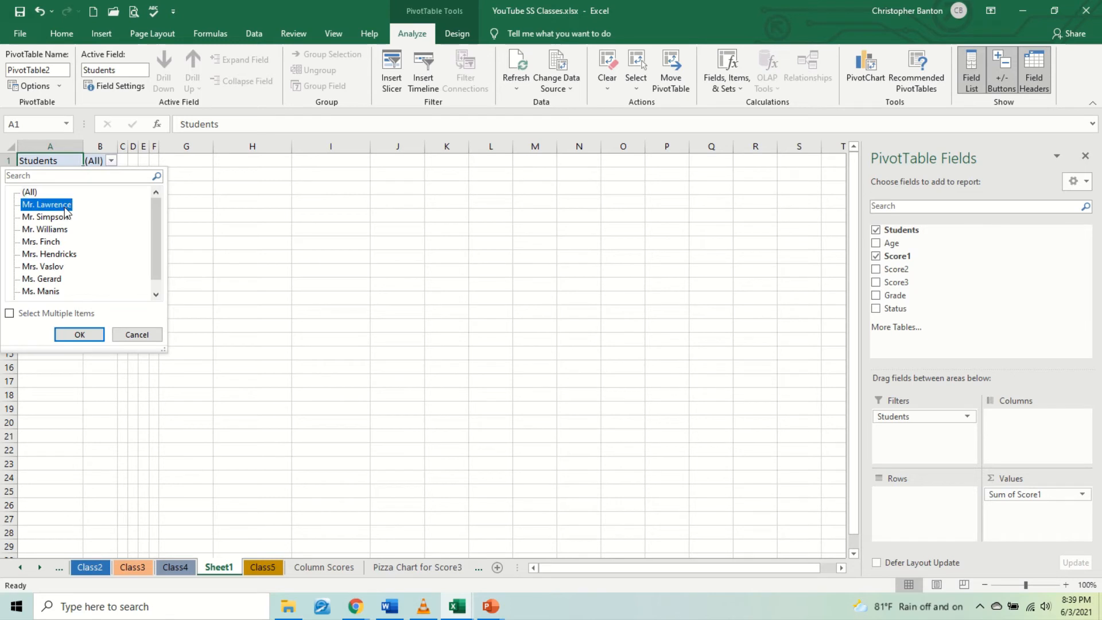
left_click(77, 331)
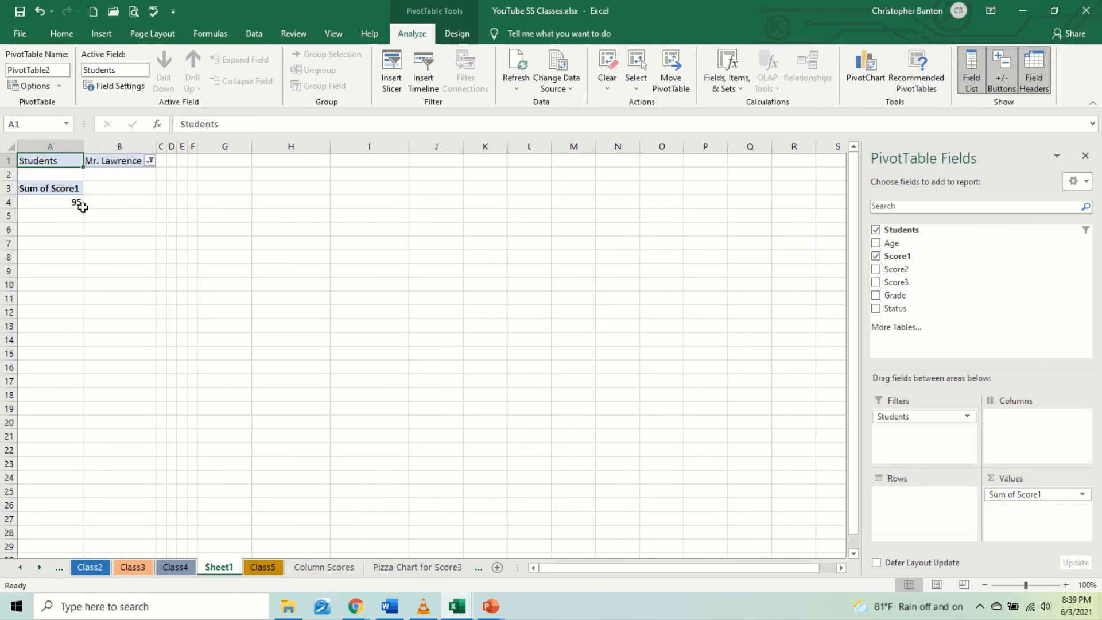
left_click(150, 161)
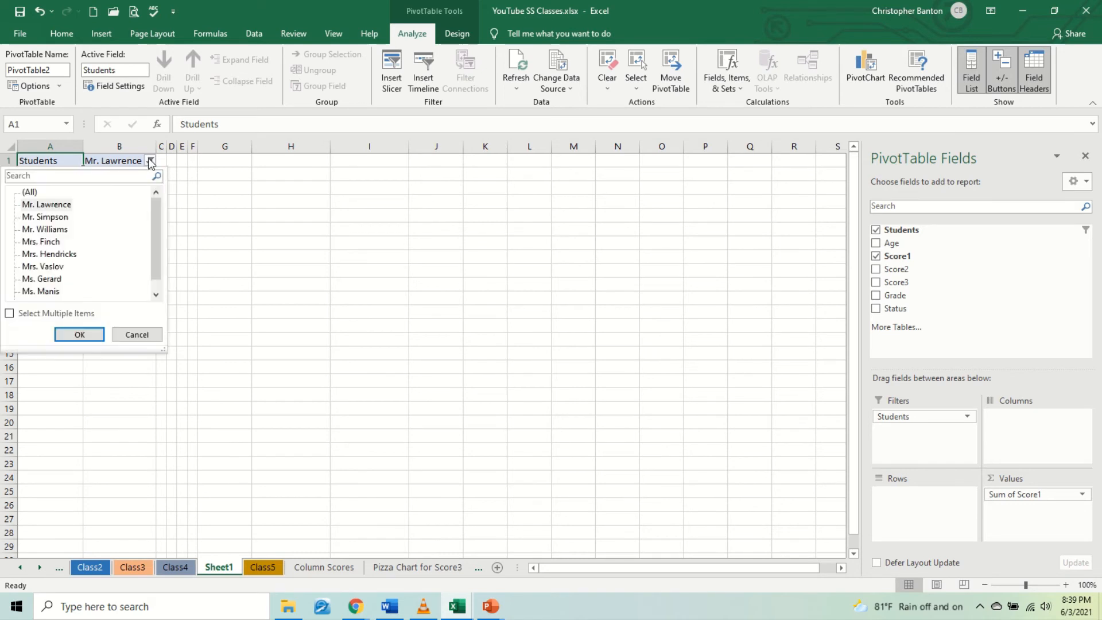
left_click(70, 254)
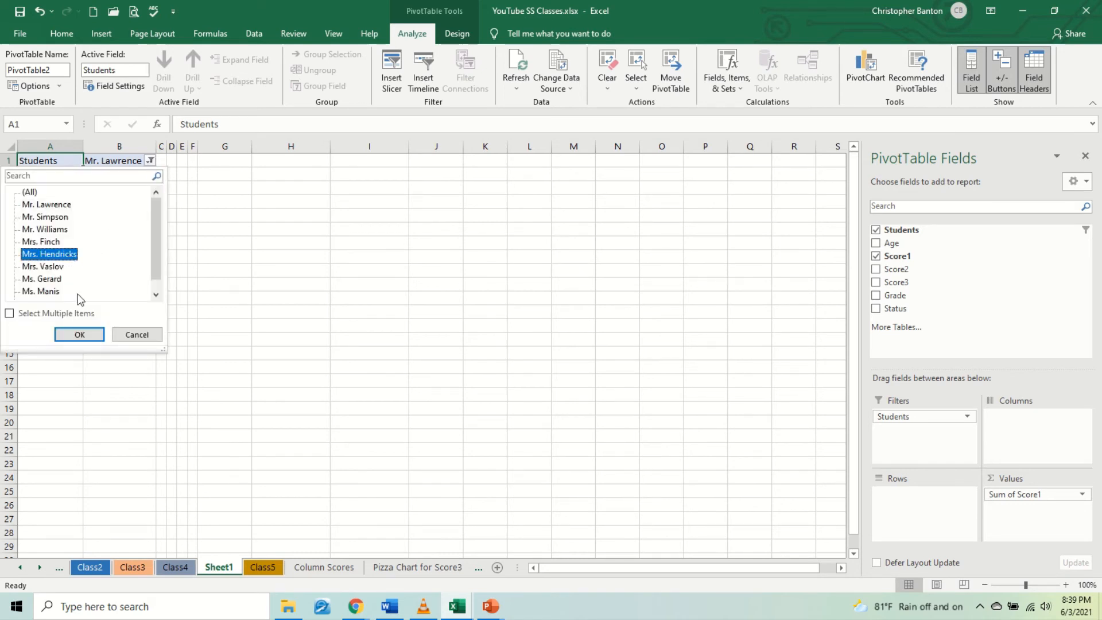
left_click(79, 334)
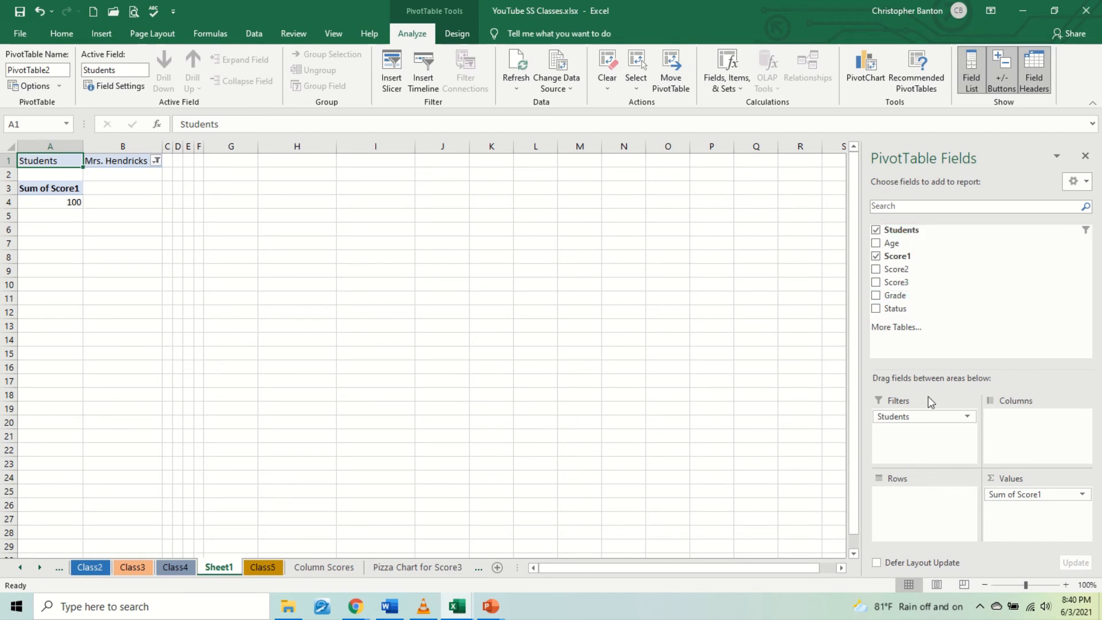
Add Score2 and Score3 to the PivotTable values and move Students from Filters to Rows.
left_click(878, 270)
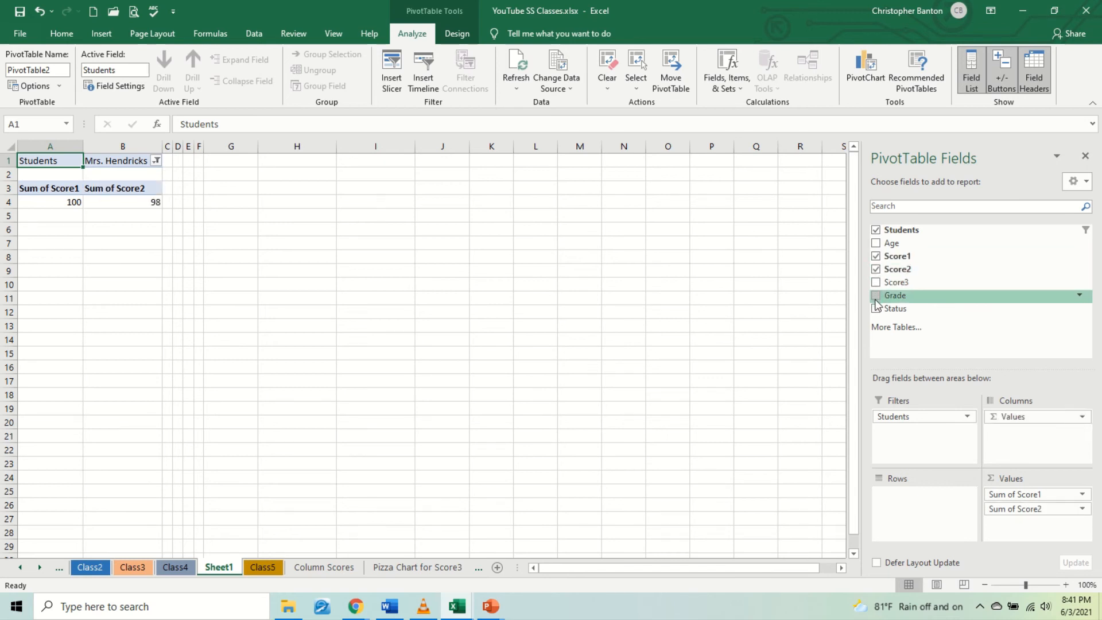
left_click(876, 282)
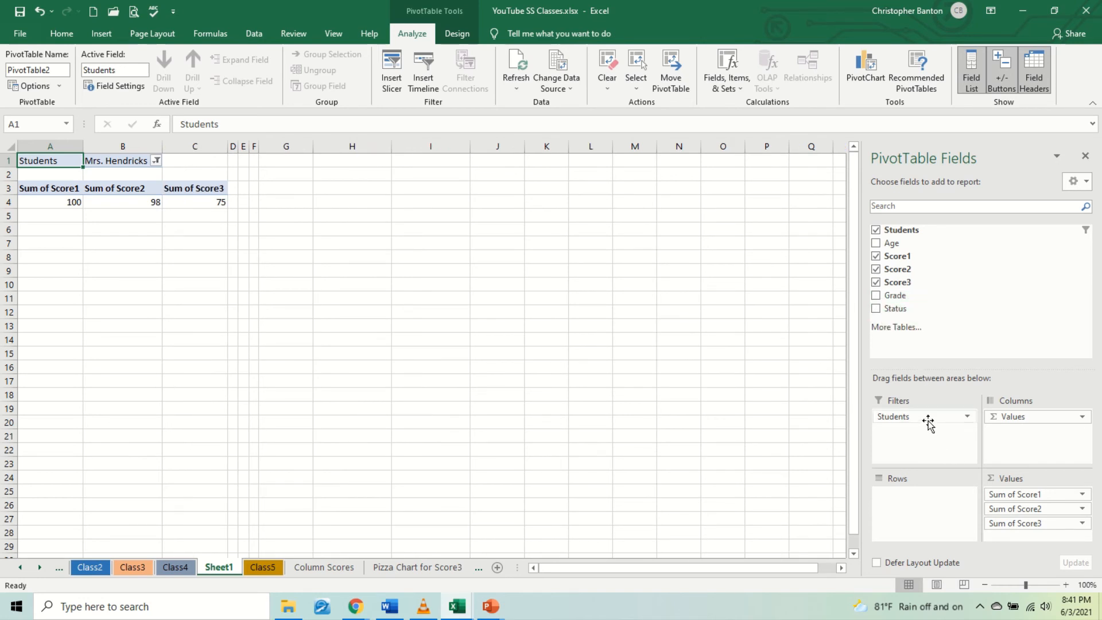
left_click_drag(928, 424, 939, 501)
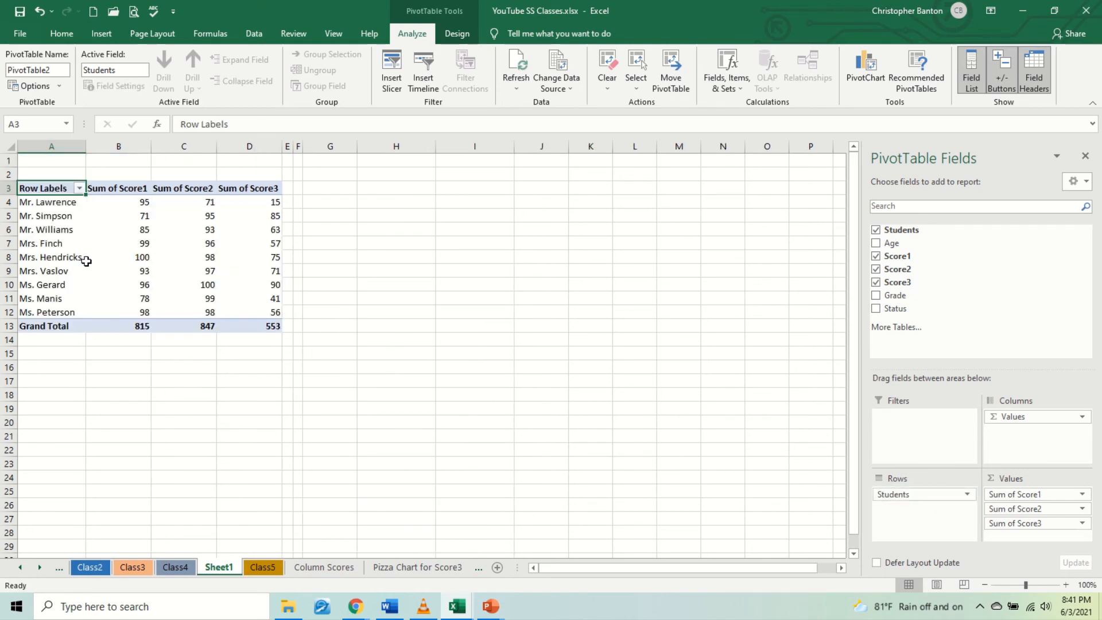
Insert a Clustered Column PivotChart from the PivotTable and place it beside the table, over about columns H to M.
left_click(124, 255)
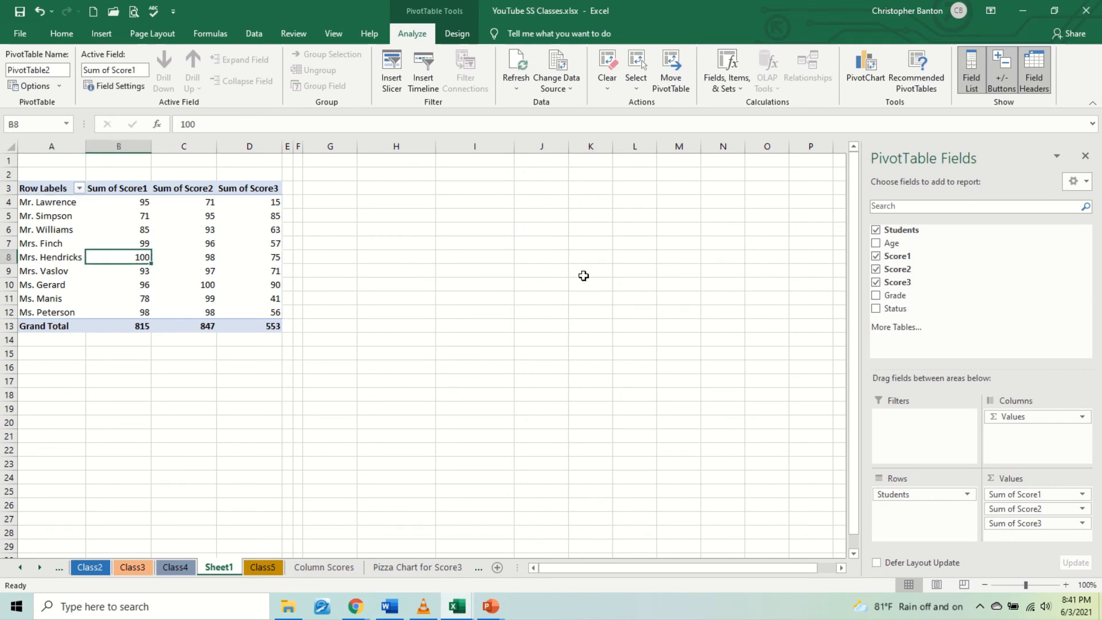
left_click(865, 72)
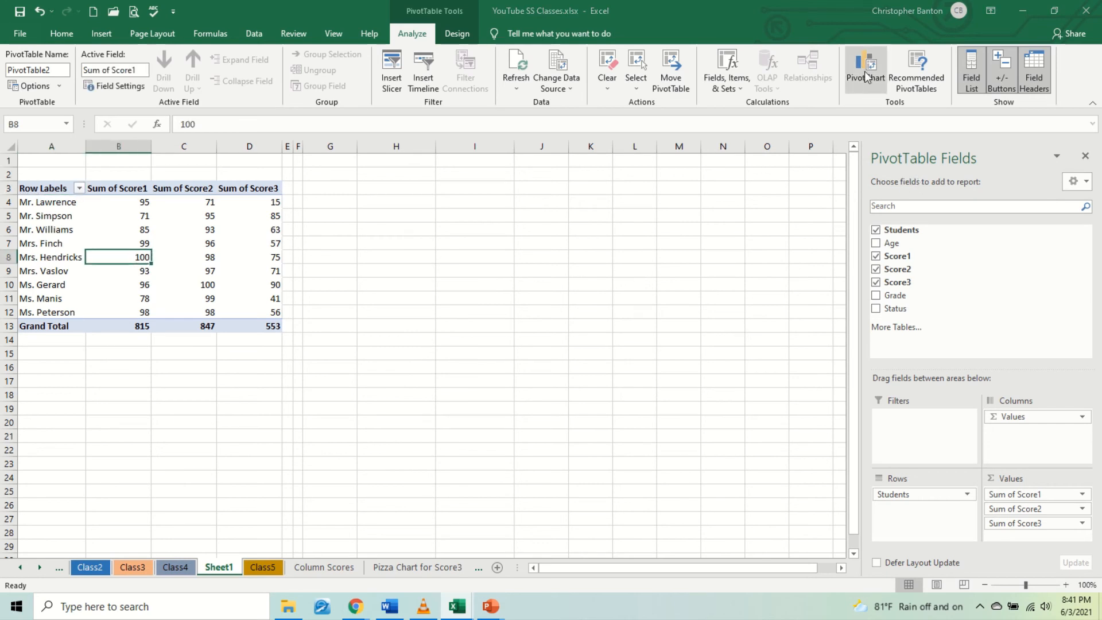
mouse_move(519, 281)
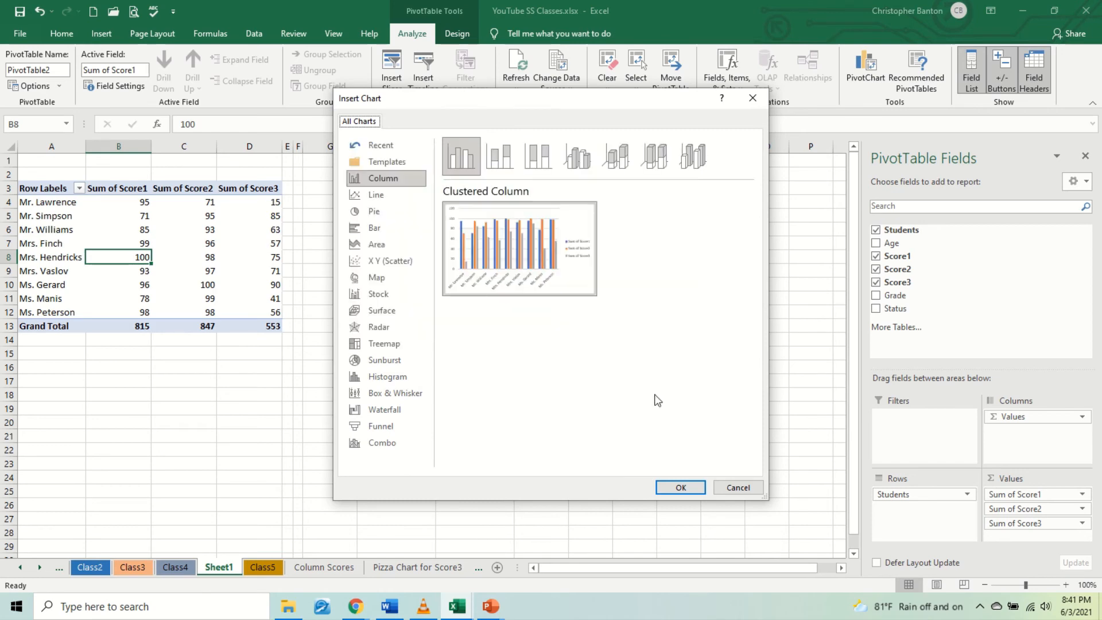
left_click(681, 488)
left_click_drag(552, 276, 669, 230)
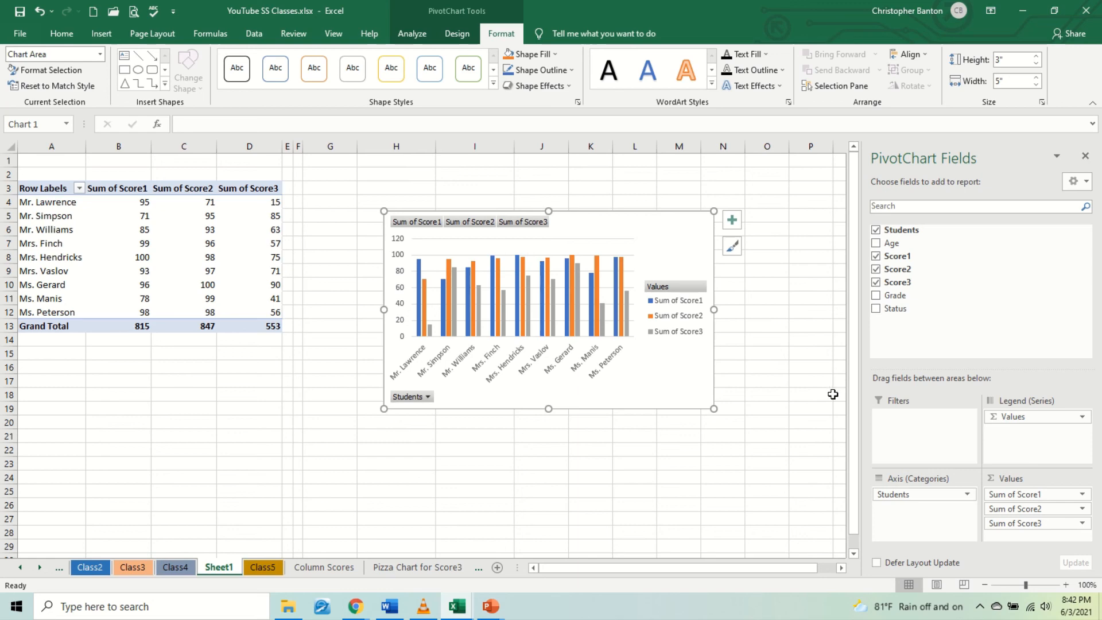
Extract the records behind the Score3 grand total to a new sheet, widen its Status column to fit the text, and return to Sheet1.
double_click(269, 324)
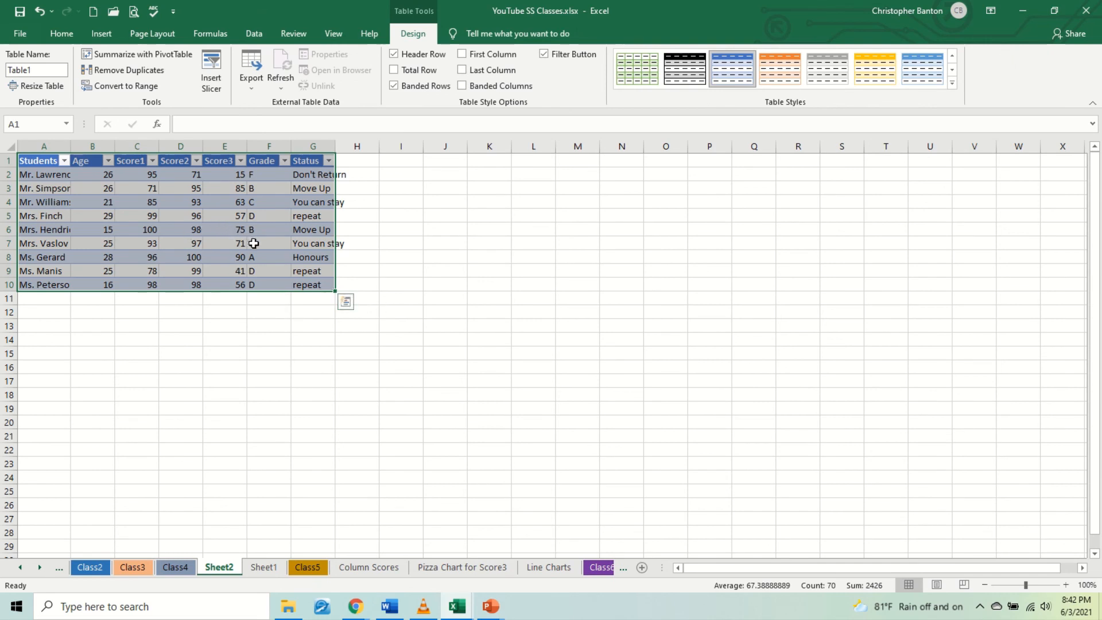
left_click_drag(337, 146, 351, 146)
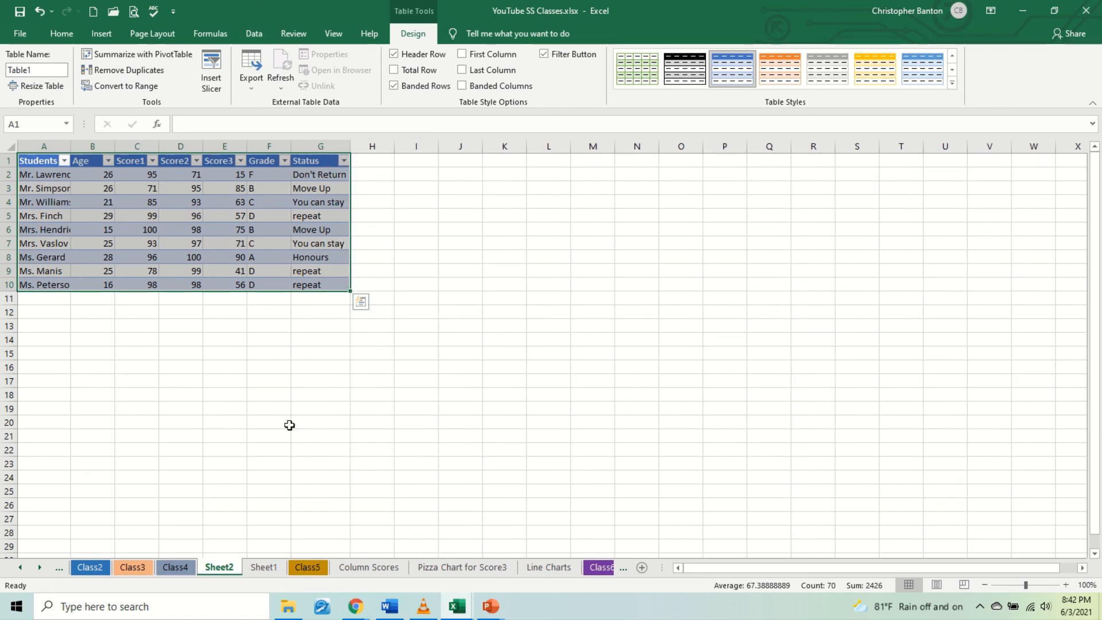
left_click(266, 566)
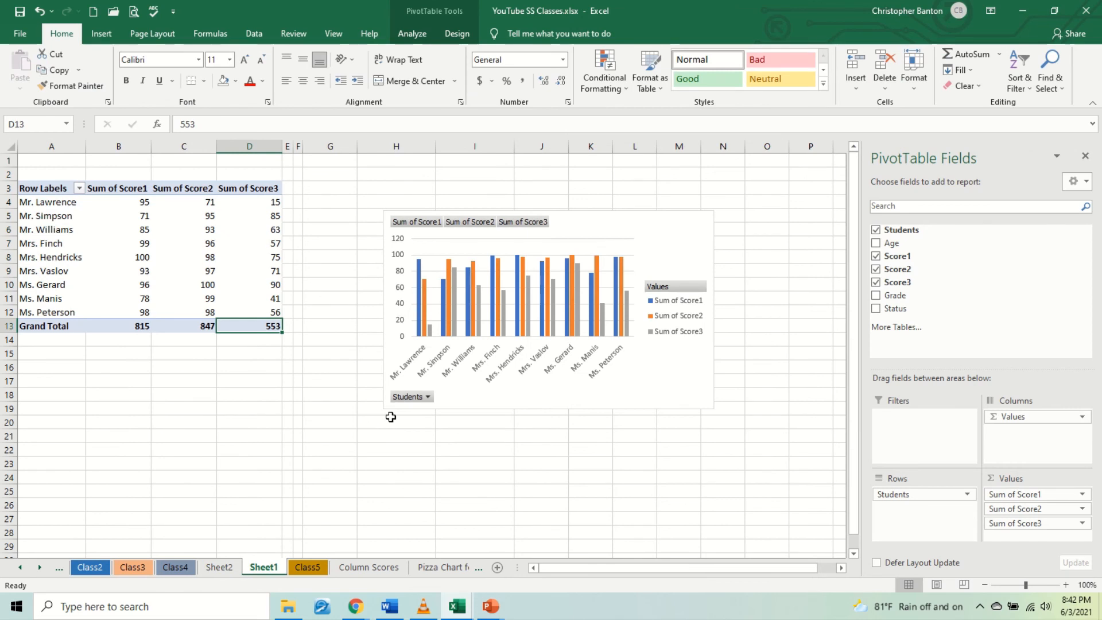